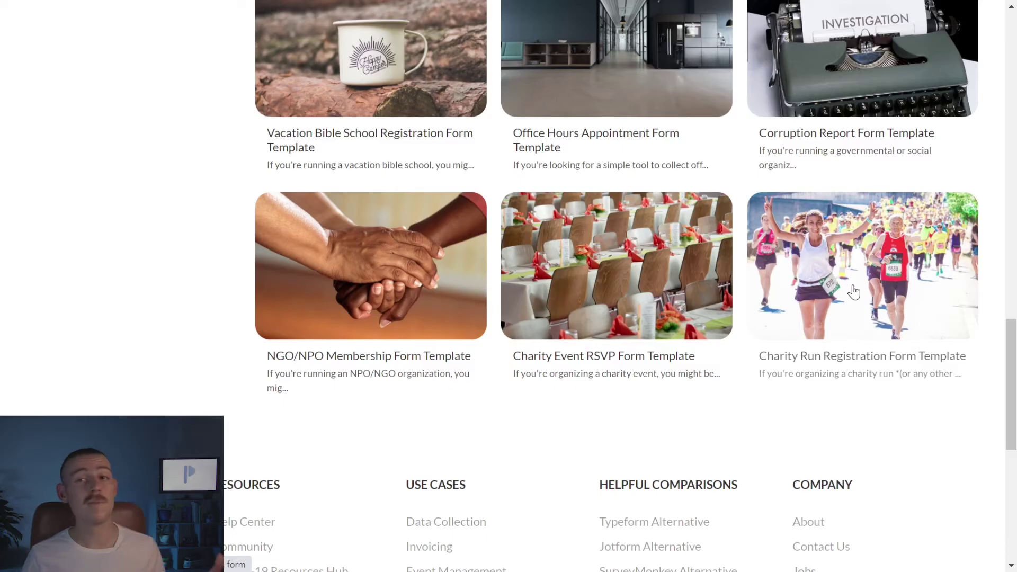
Step: Open the Charity Run Registration Form Template and scroll to its Fun Run for Charity preview
left_click(854, 291)
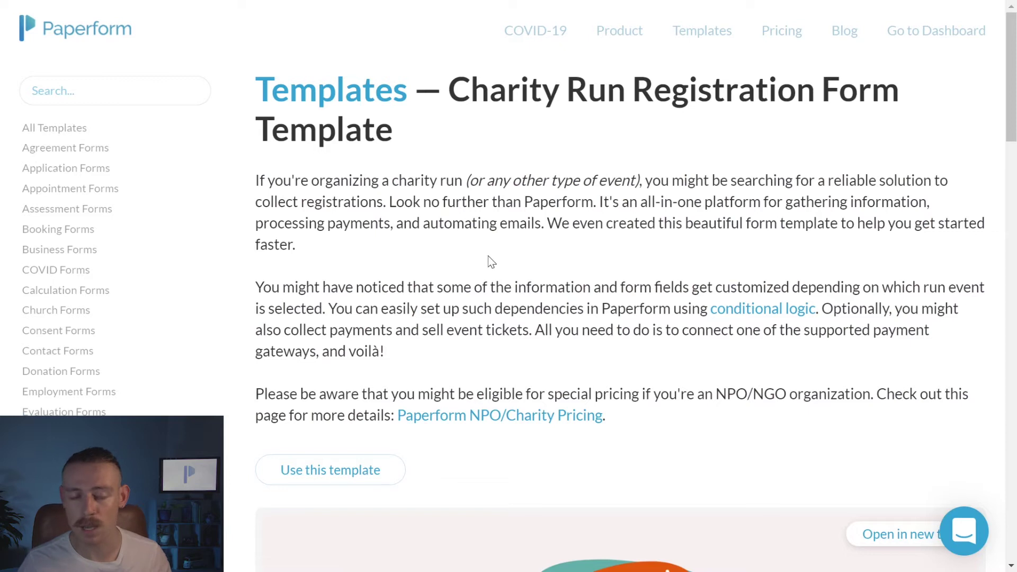
scroll(489, 257, "down", 4)
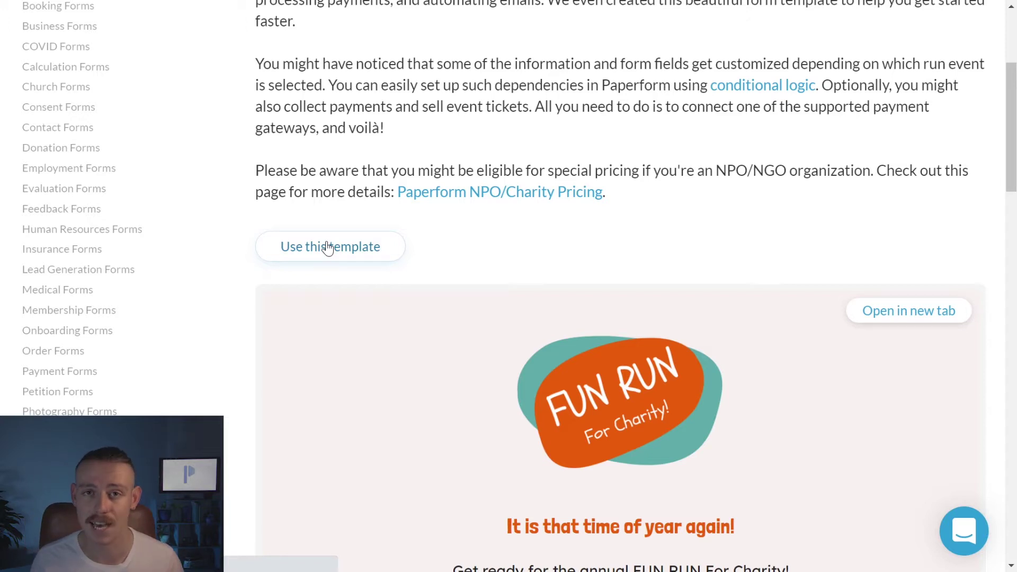
Step: Create a new form from the charity run template and shrink the FUN RUN logo slightly
left_click(328, 247)
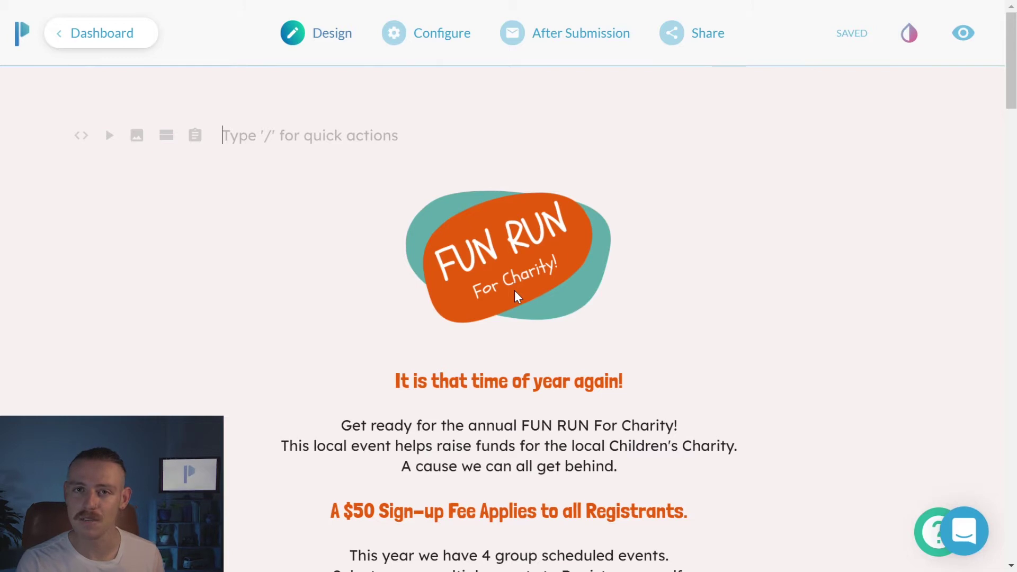
left_click(517, 296)
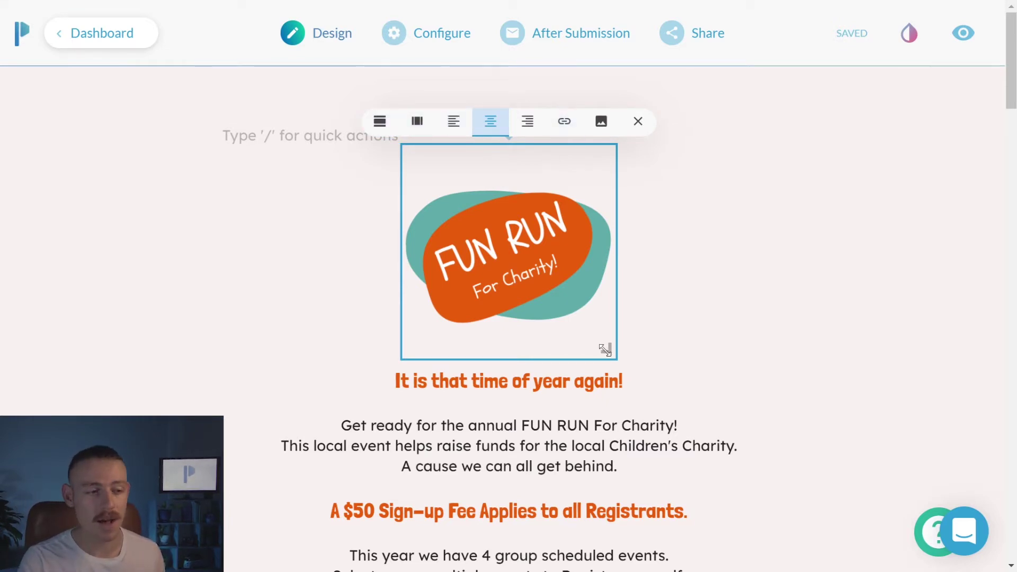
mouse_move(604, 347)
left_mouse_down()
mouse_move(594, 326)
mouse_move(600, 334)
left_mouse_up()
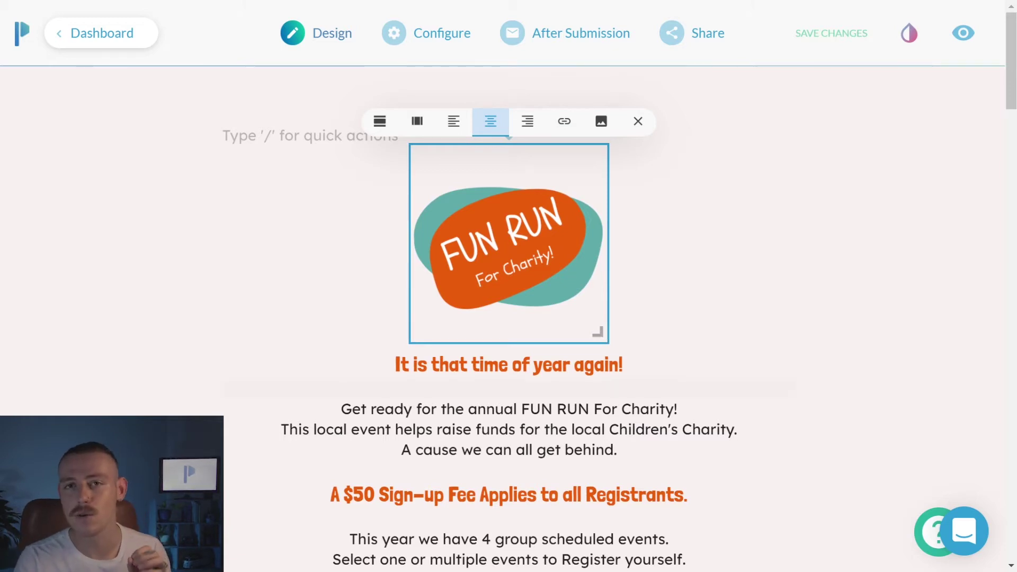
left_click(508, 388)
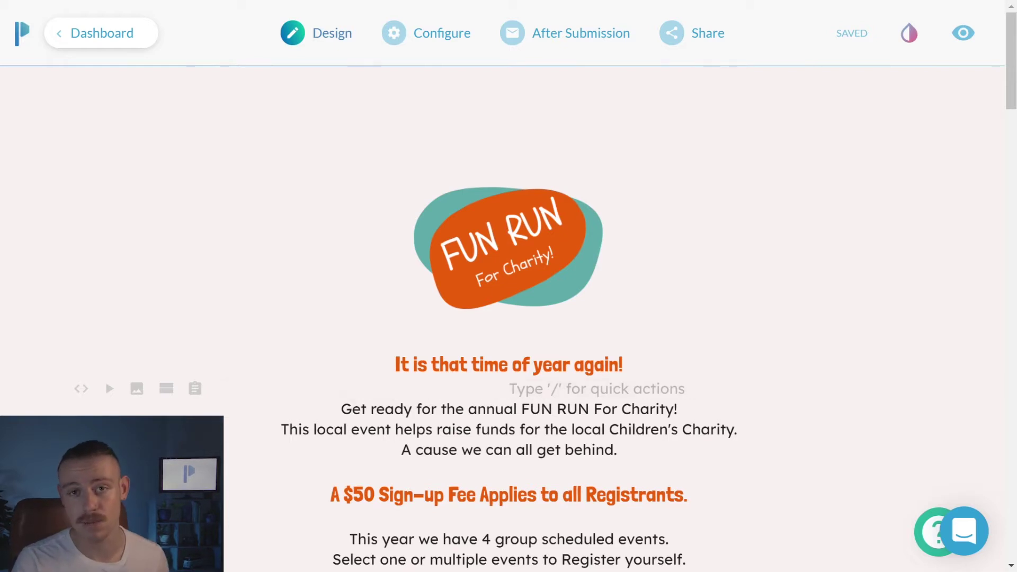
key("Left")
key("Right")
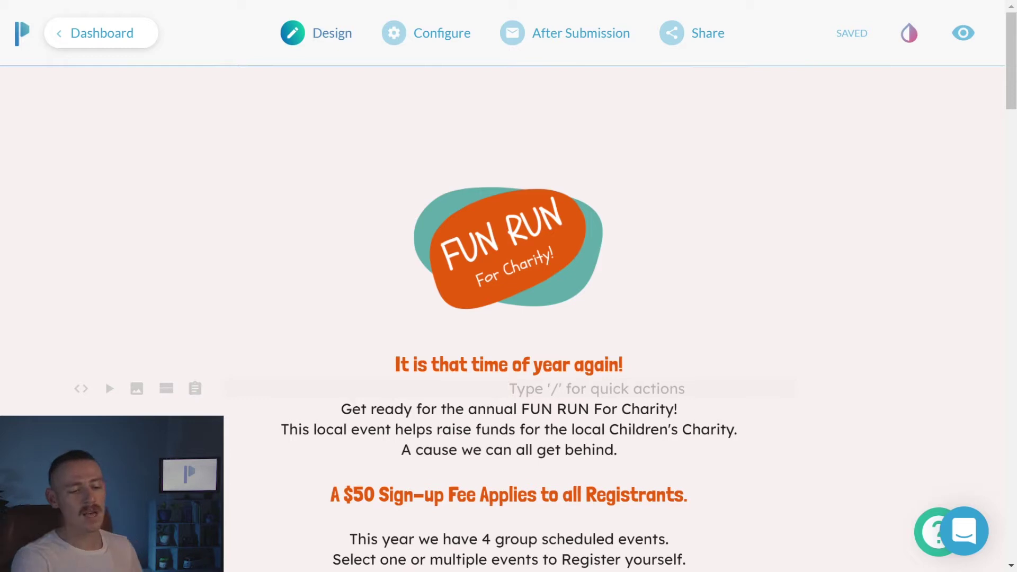
type("hfhg")
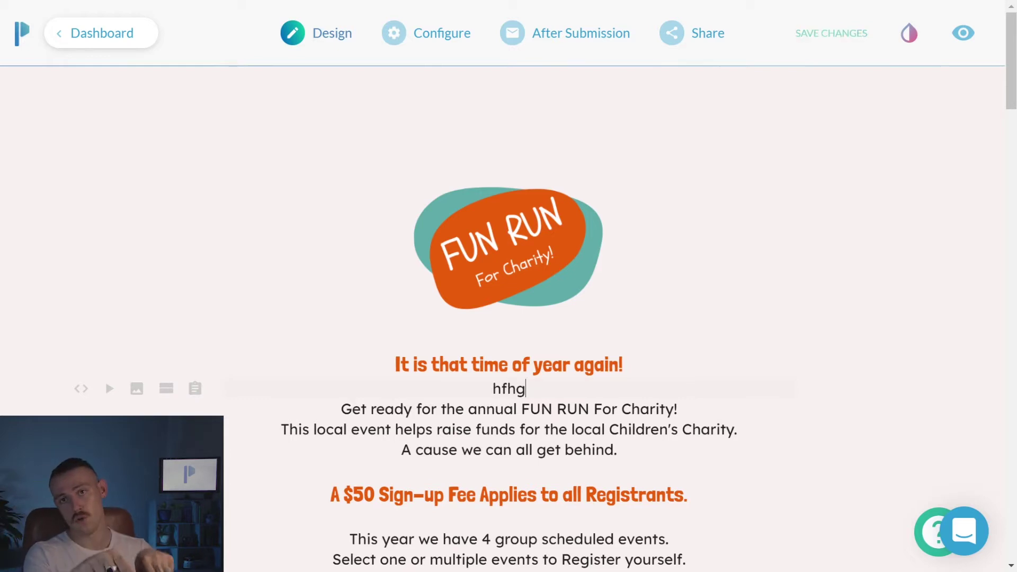
key("BackSpace")
key("BackSpace")
key("BackSpace")
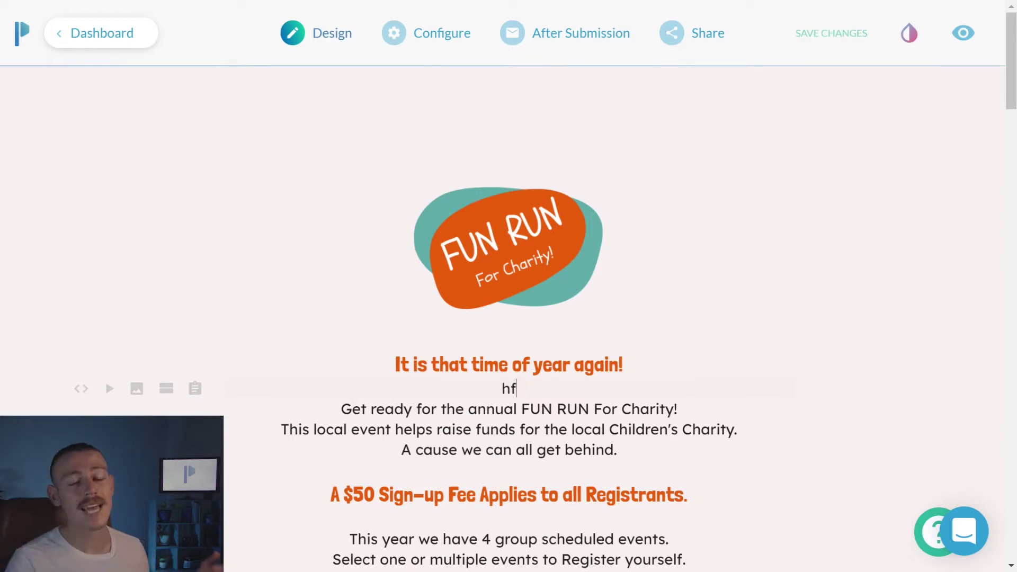
key("BackSpace")
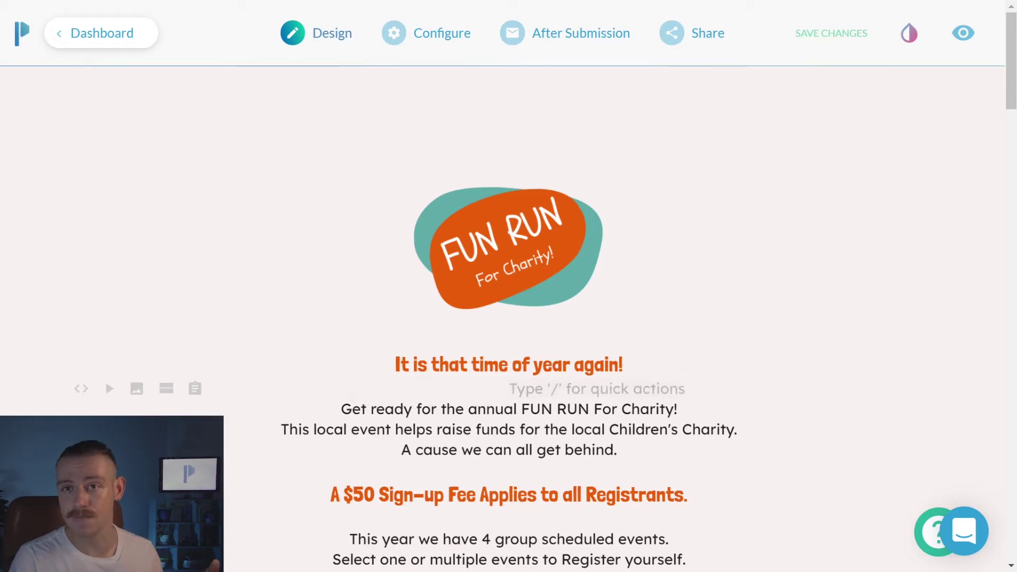
key("Left")
key("shift+Left")
key("shift+Left")
key("shift+Left")
key("shift+Left")
key("shift+Left")
key("shift+Left")
key("shift+Left")
key("shift+Left")
key("shift+Left")
key("shift+Left")
key("shift+Left")
key("shift+Left")
key("shift+Left")
key("shift+Left")
key("shift+Left")
key("shift+Left")
key("shift+Left")
key("shift+Left")
key("shift+Left")
key("shift+Left")
key("shift+Left")
key("shift+Left")
key("shift+Left")
key("shift+Left")
key("shift+Left")
key("shift+Left")
key("shift+Left")
key("shift+Left")
key("shift+Left")
key("shift+Left")
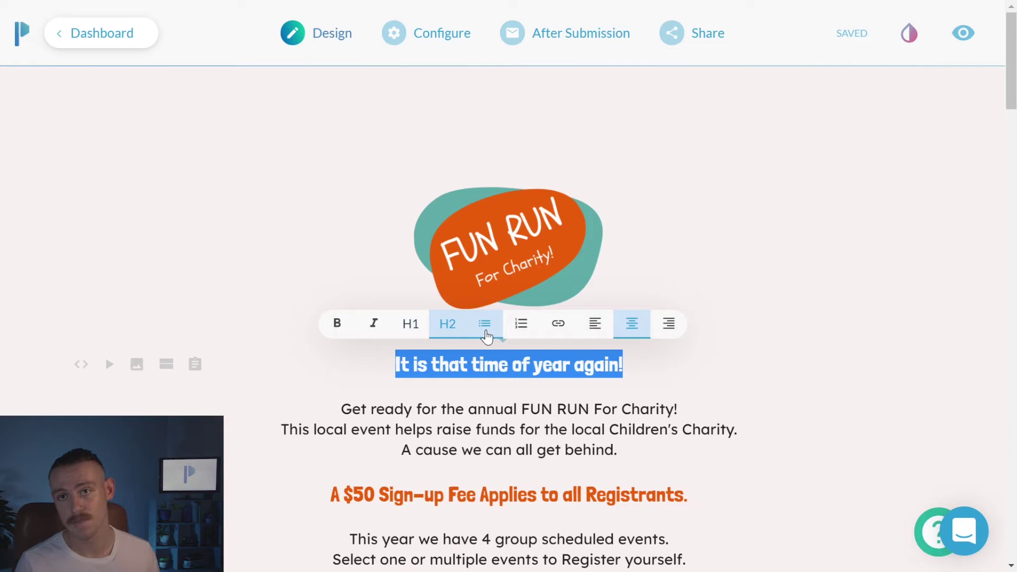
left_click(510, 389)
scroll(510, 389, "down", 5)
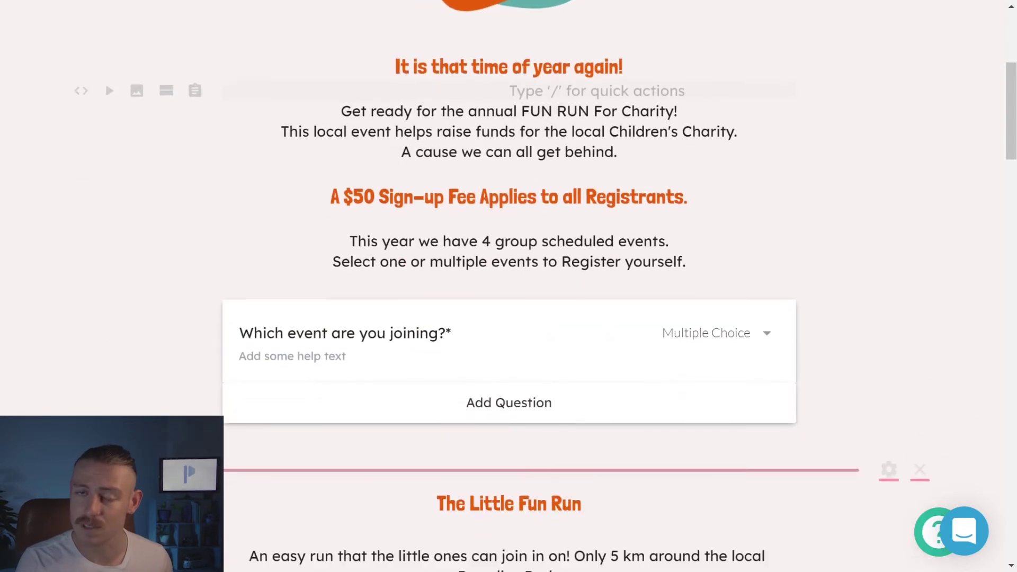
left_click(589, 377)
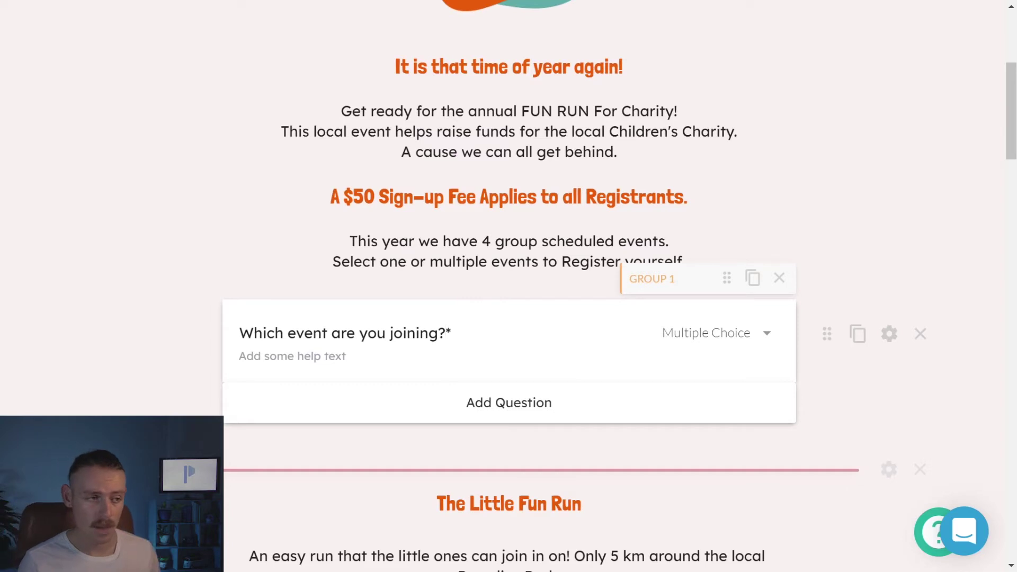
left_click_drag(445, 332, 239, 333)
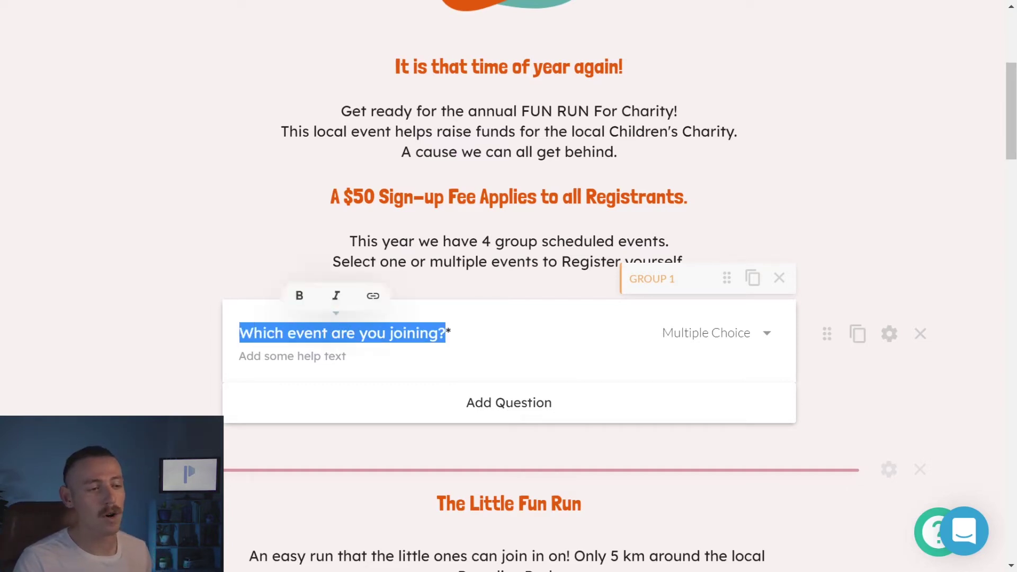
left_click(340, 332)
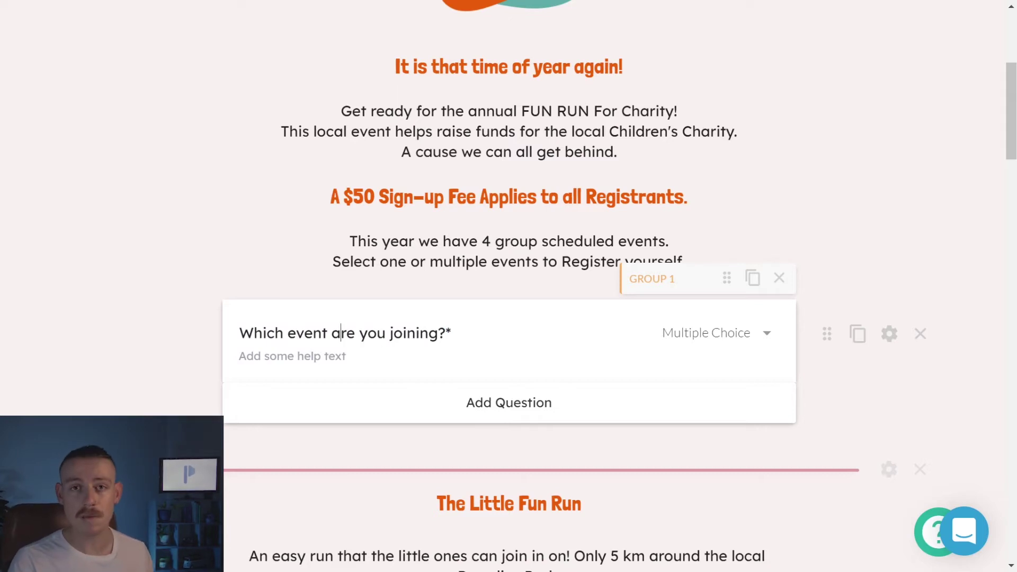
left_click(242, 356)
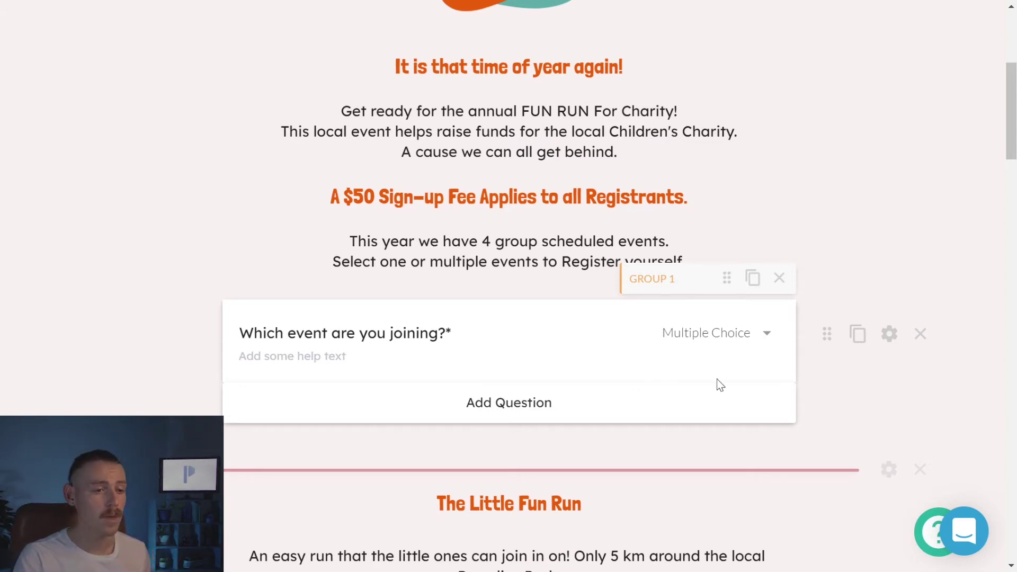
left_click(767, 333)
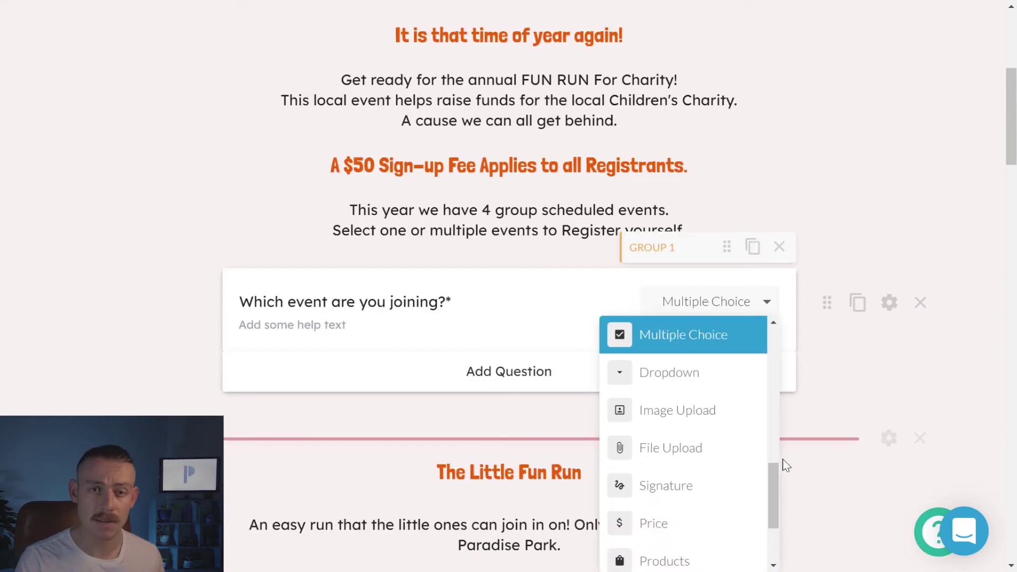
left_click_drag(773, 484, 833, 324)
left_click(850, 364)
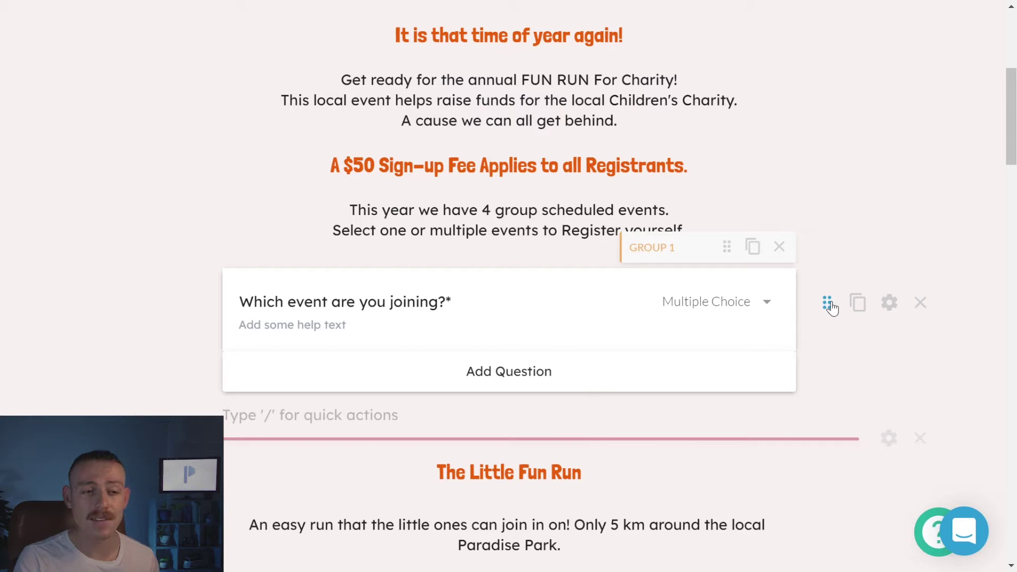
left_click(888, 304)
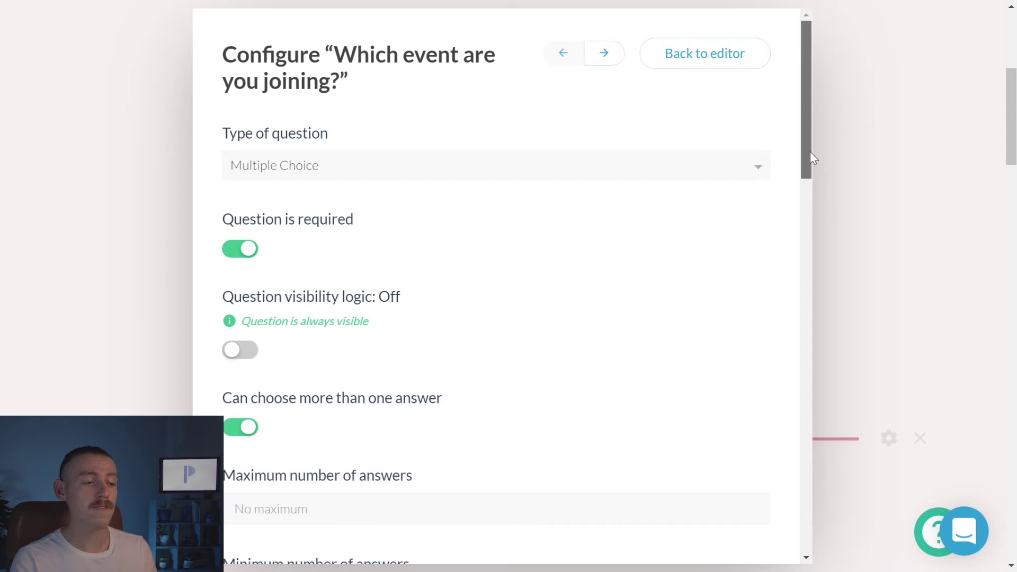
left_click_drag(810, 152, 808, 323)
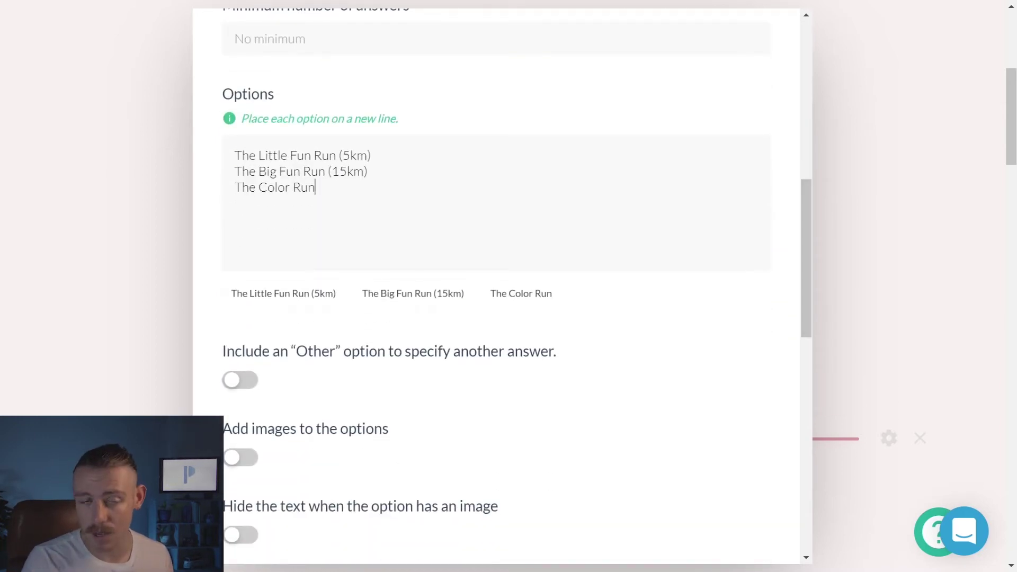
key("Return")
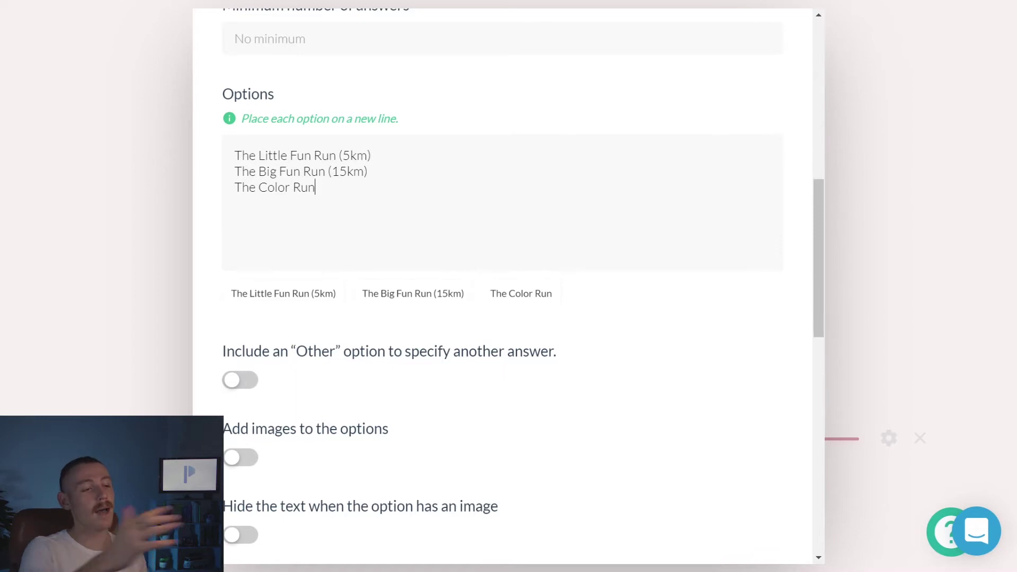
left_click_drag(371, 155, 234, 155)
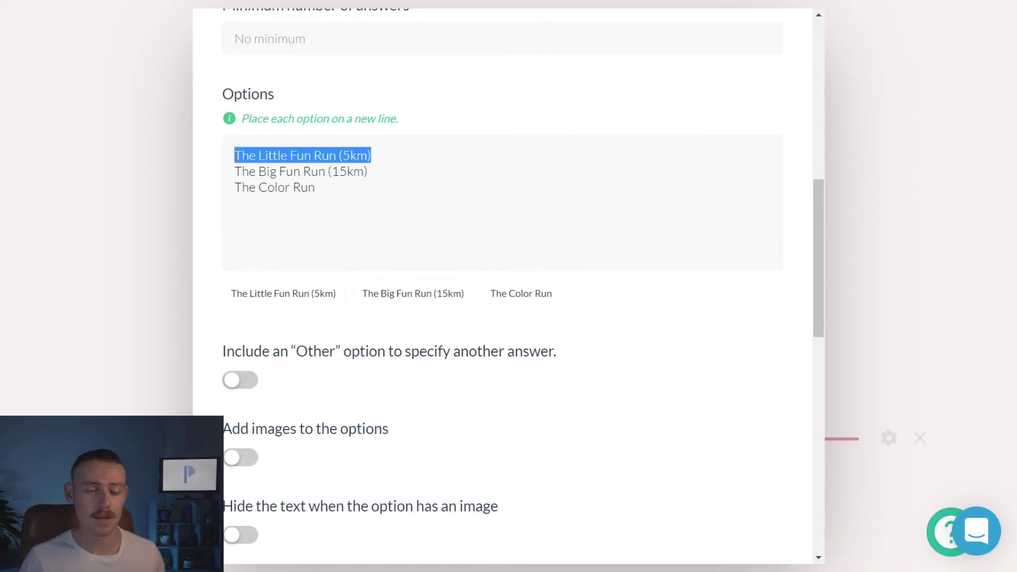
left_click_drag(368, 171, 234, 171)
left_click_drag(315, 187, 234, 187)
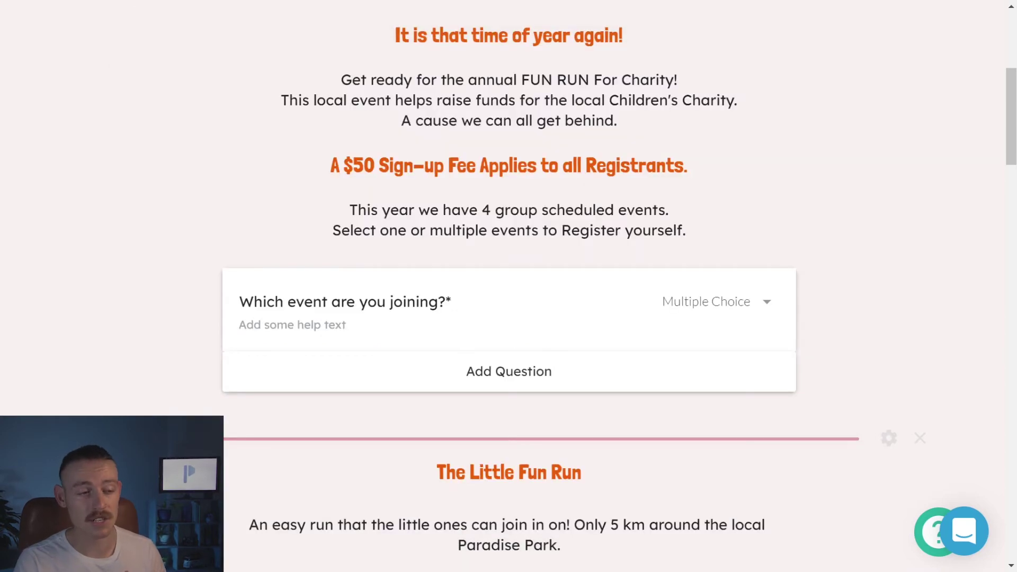
Step: Keep The Little Fun Run section's visibility condition as event is The Little Fun Run (5km)
scroll(509, 286, "down", 3)
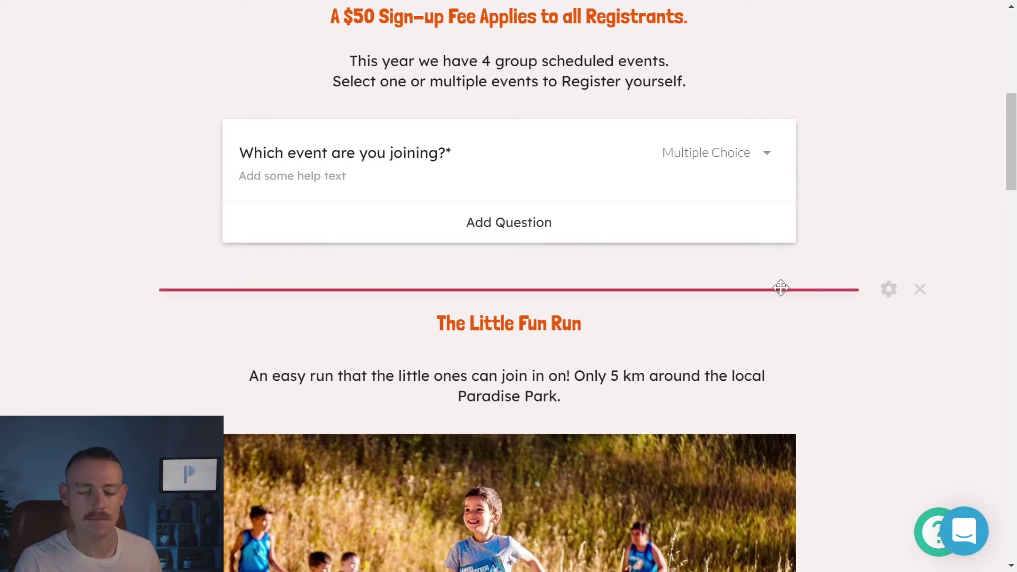
left_click(888, 289)
left_click_drag(388, 213, 221, 206)
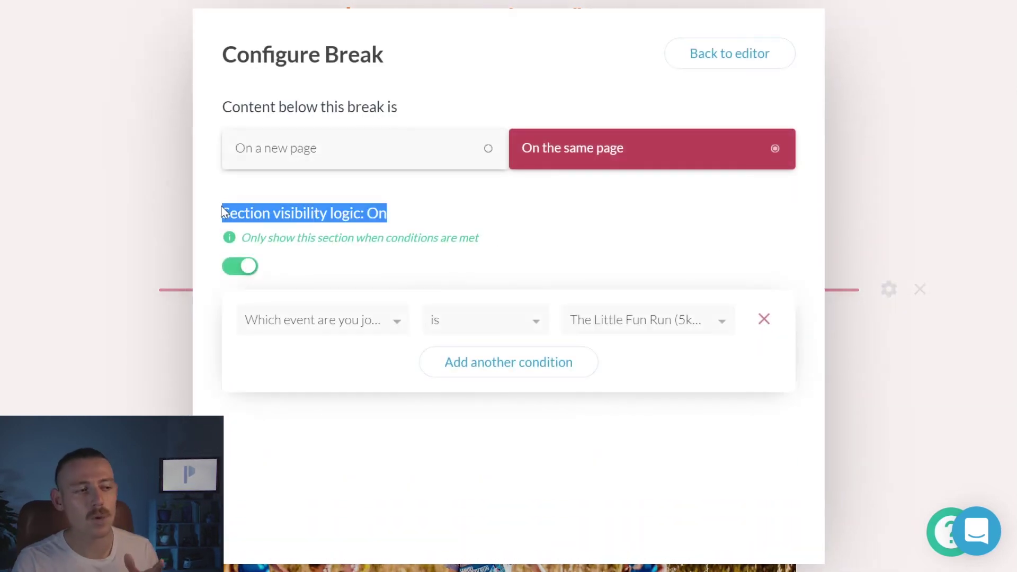
left_click(346, 264)
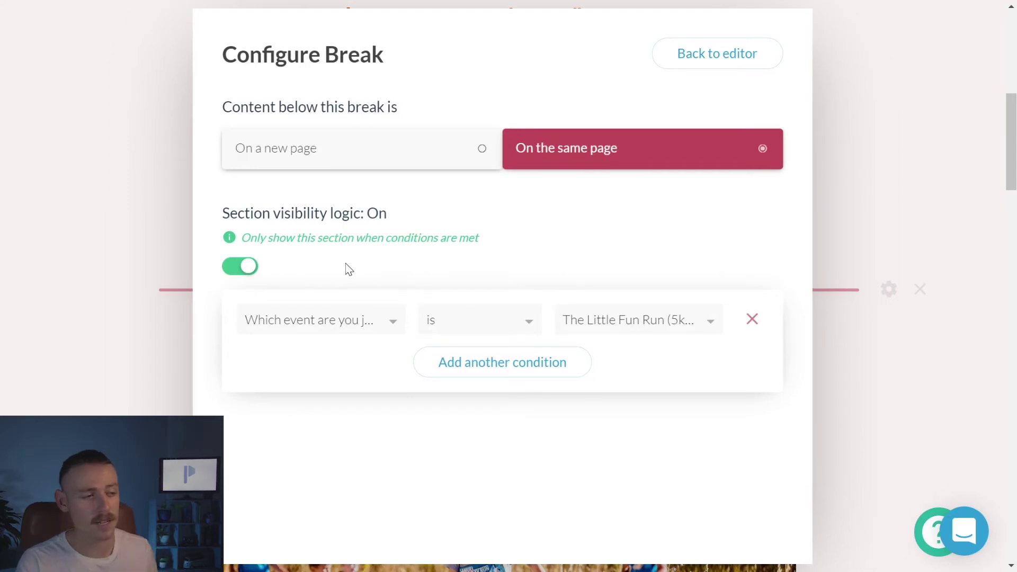
left_click(393, 322)
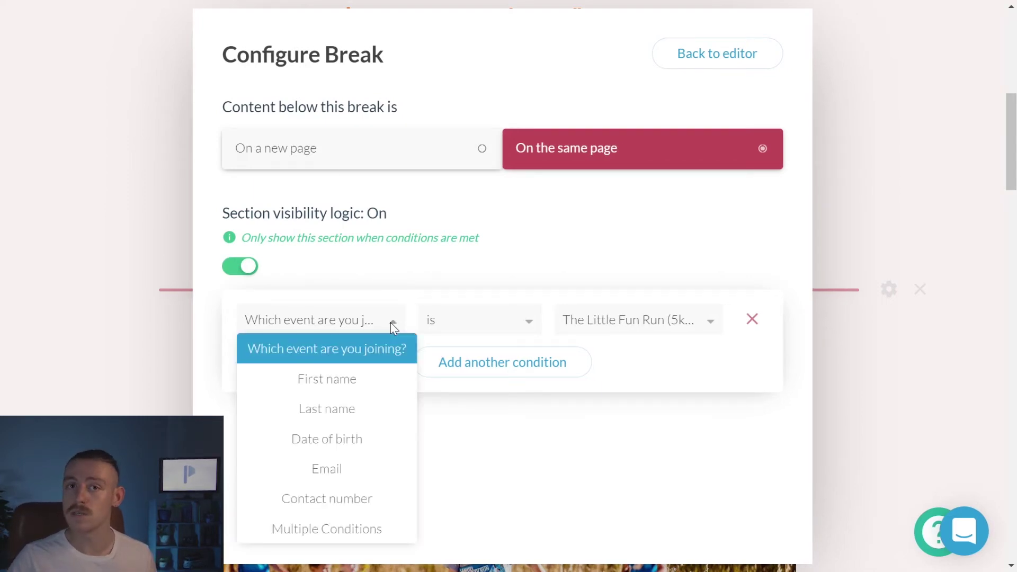
left_click(529, 322)
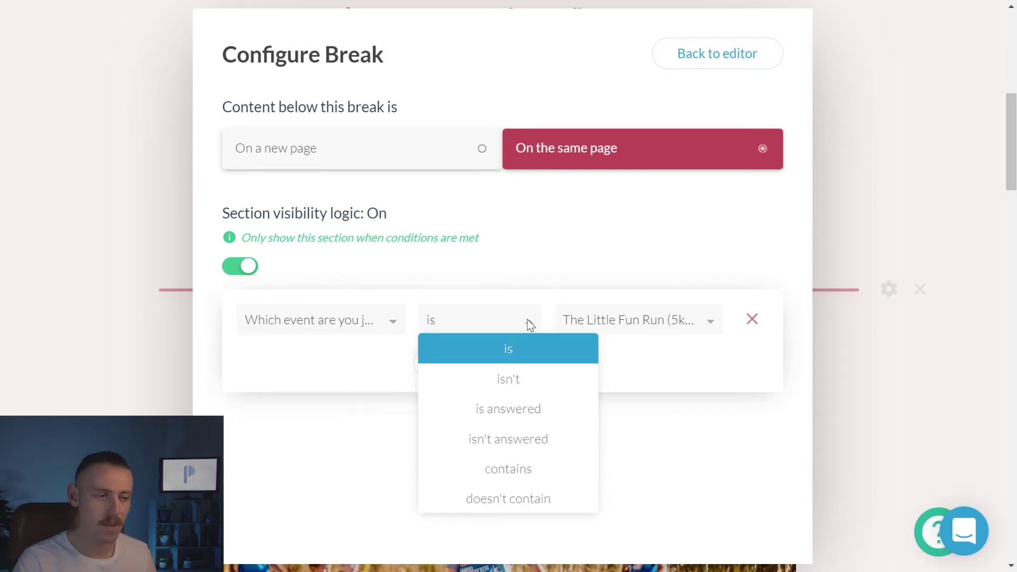
left_click(704, 323)
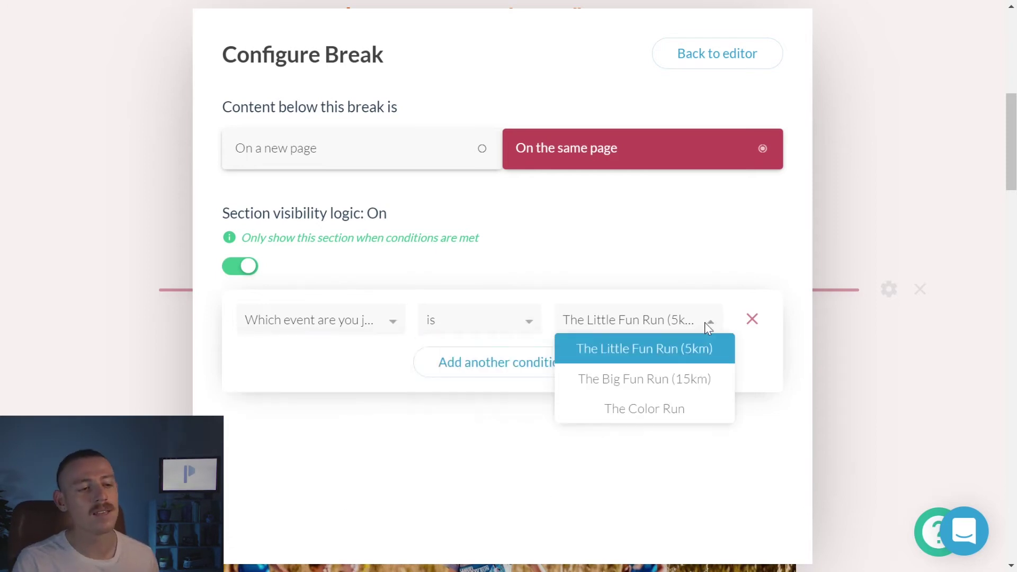
left_click(654, 264)
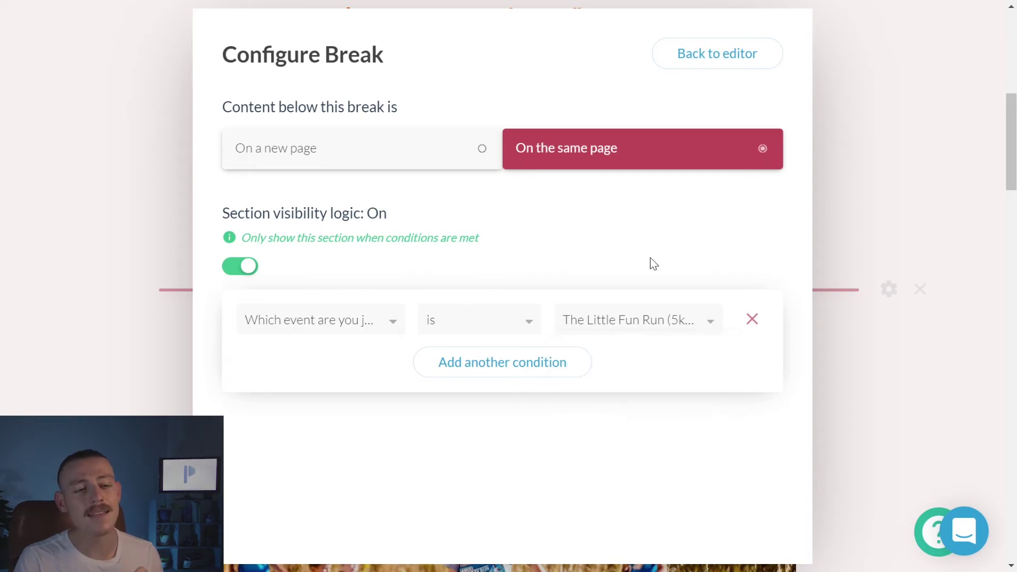
left_click(905, 384)
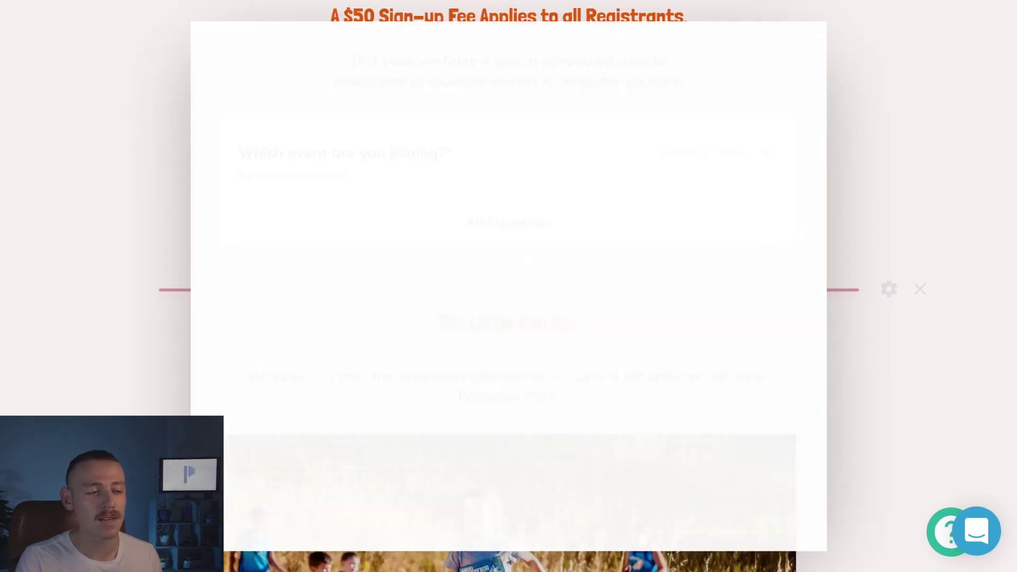
Step: Scroll down the form to The Big Fun Run section
scroll(710, 328, "down", 3)
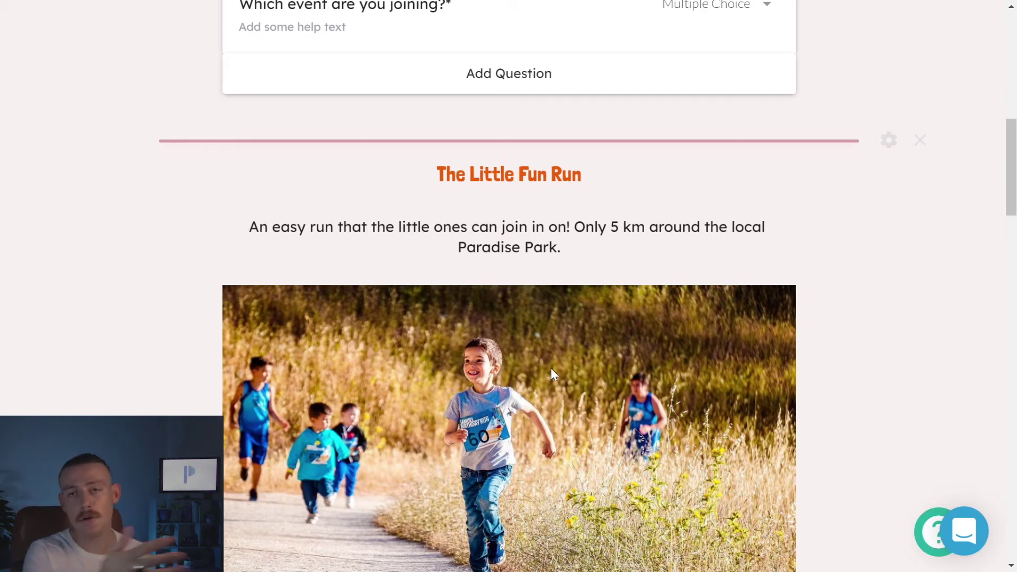
scroll(551, 369, "down", 8)
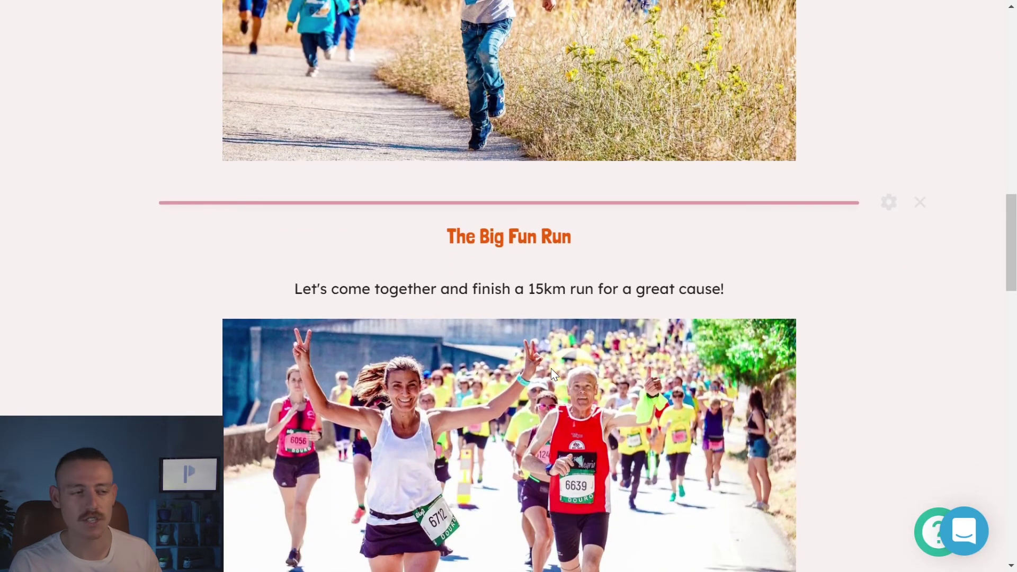
scroll(551, 369, "down", 3)
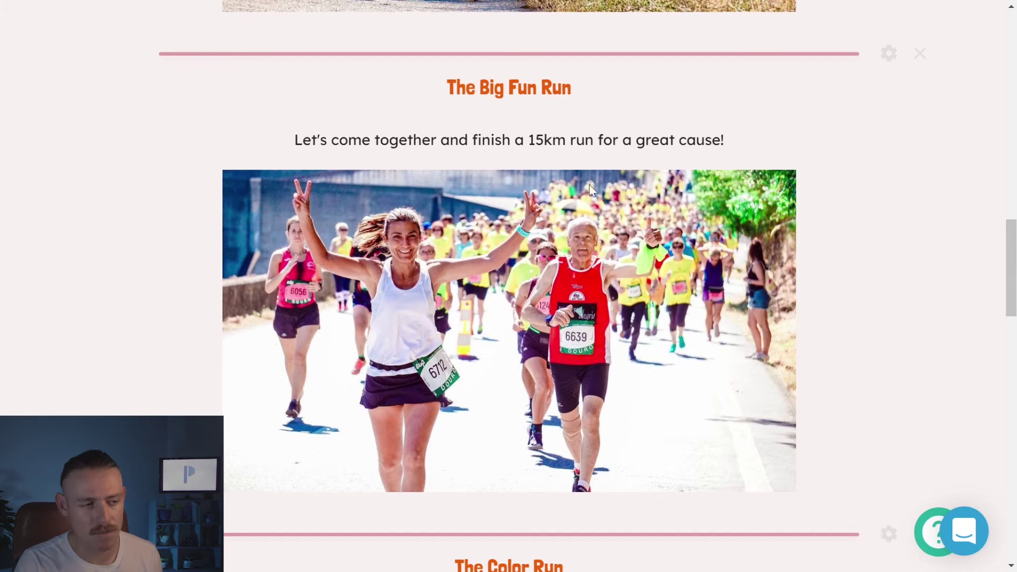
Step: Show The Big Fun Run section only when the event answer is The Big Fun Run
left_click(888, 54)
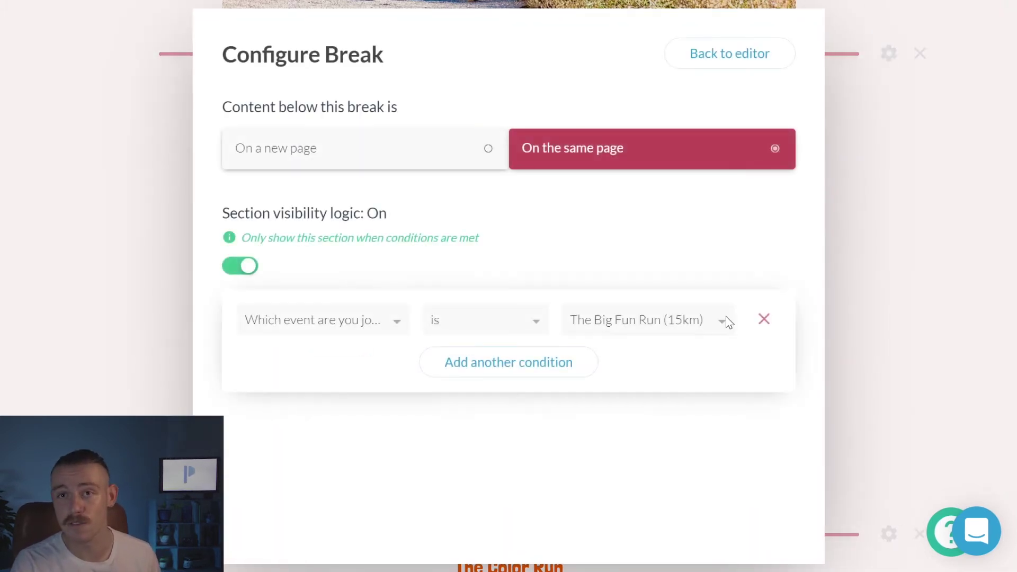
left_click(726, 318)
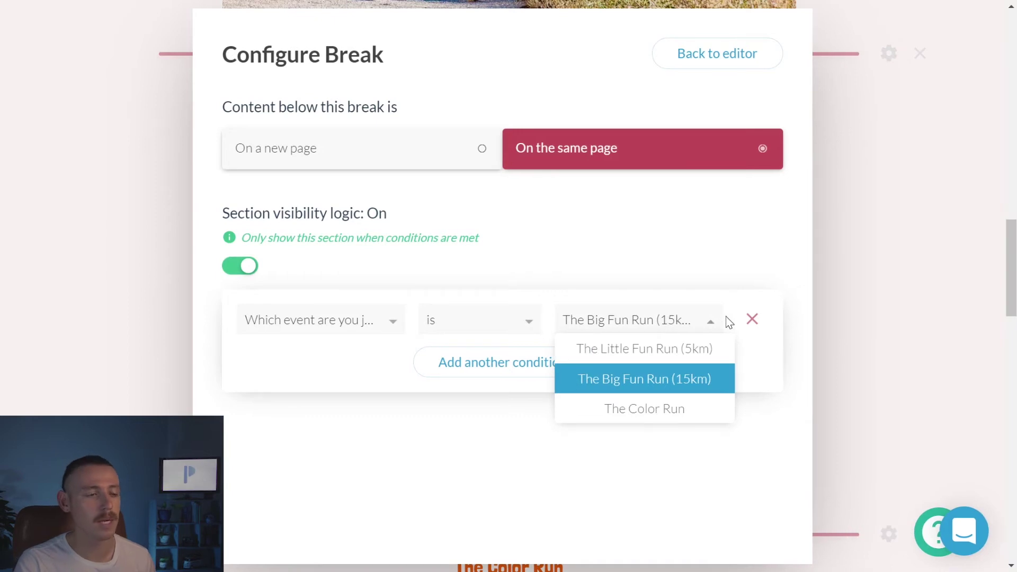
left_click(860, 270)
Step: Show The Color Run section only when the event answer is The Color Run
scroll(768, 273, "down", 1)
scroll(766, 270, "down", 6)
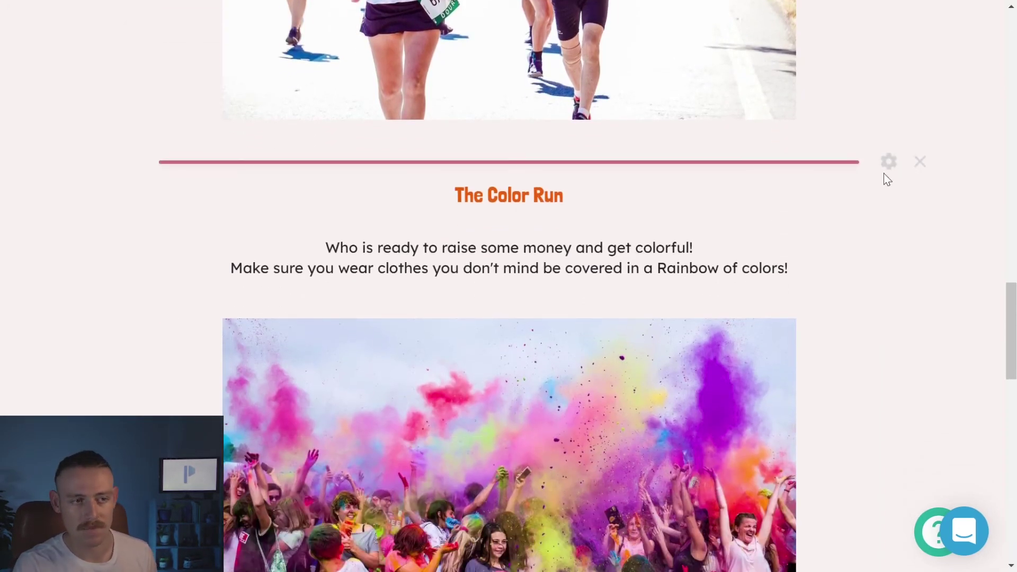
left_click(888, 164)
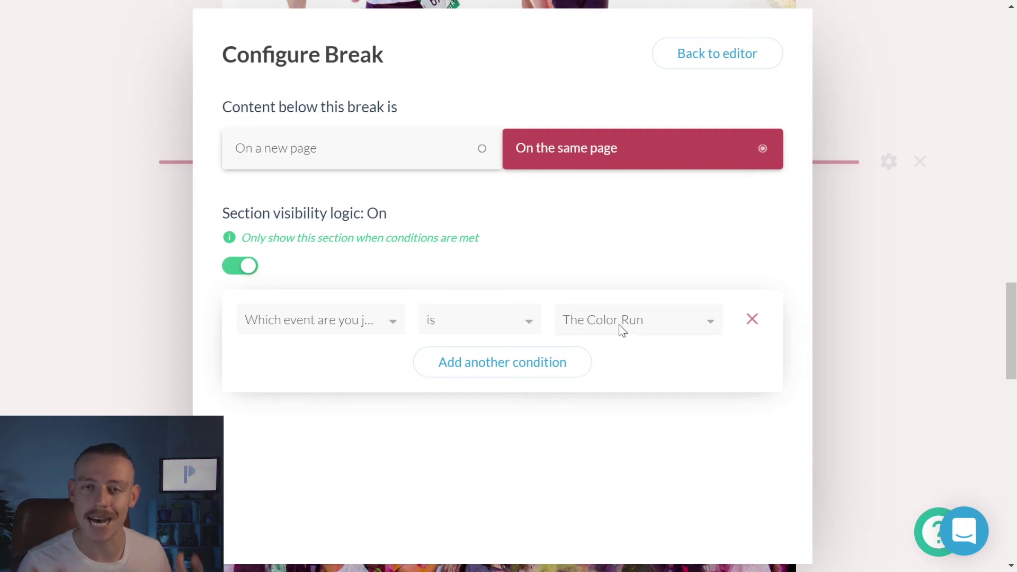
left_click(868, 358)
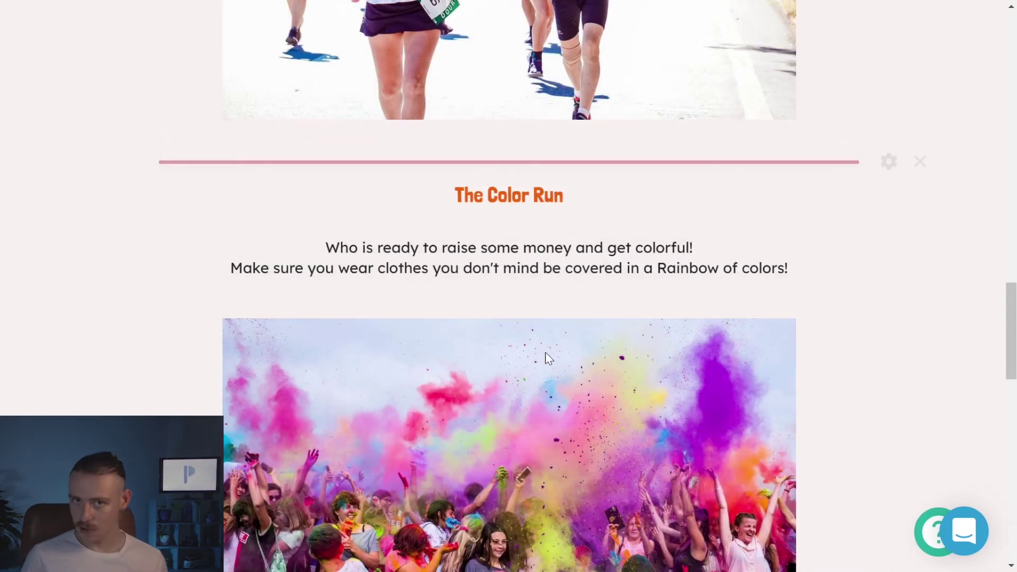
scroll(545, 352, "down", 3)
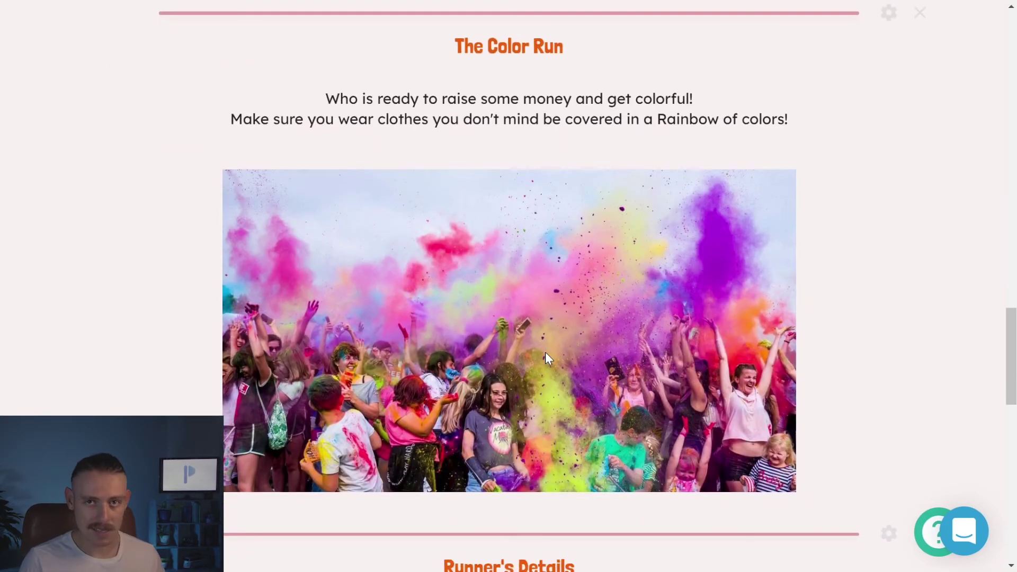
scroll(545, 353, "down", 2)
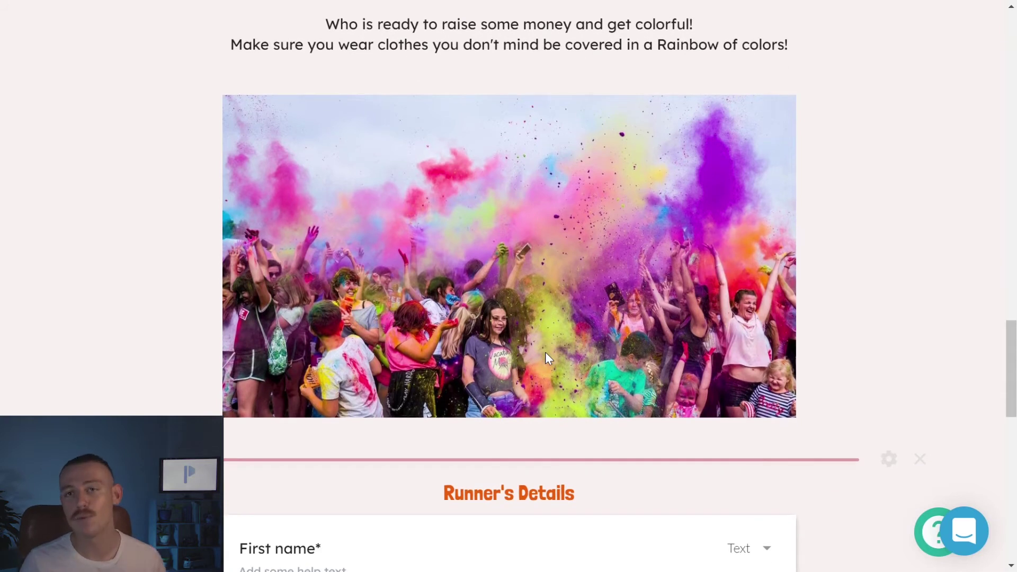
scroll(546, 358, "down", 6)
scroll(545, 356, "down", 3)
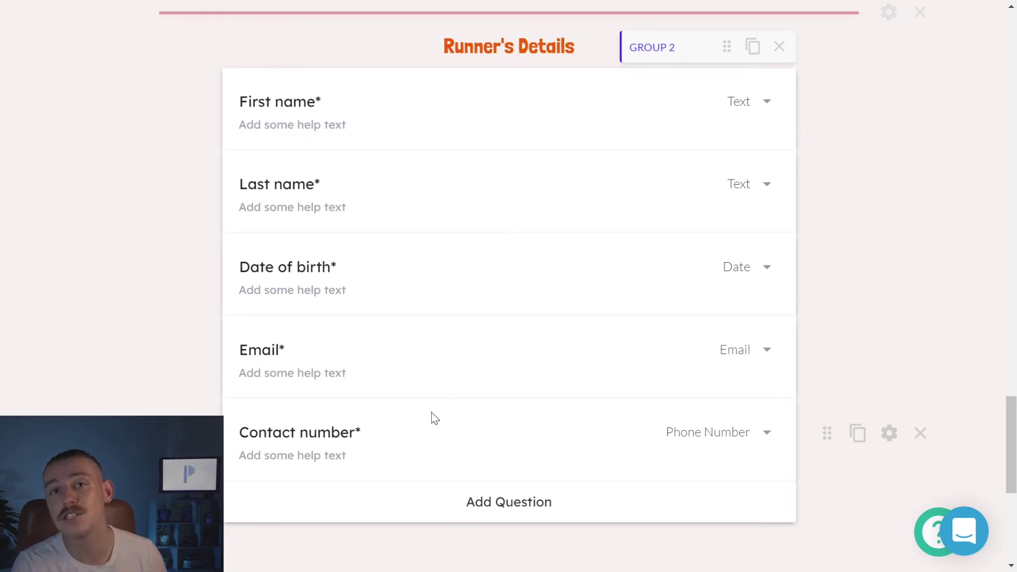
left_click_drag(1009, 414, 1011, 3)
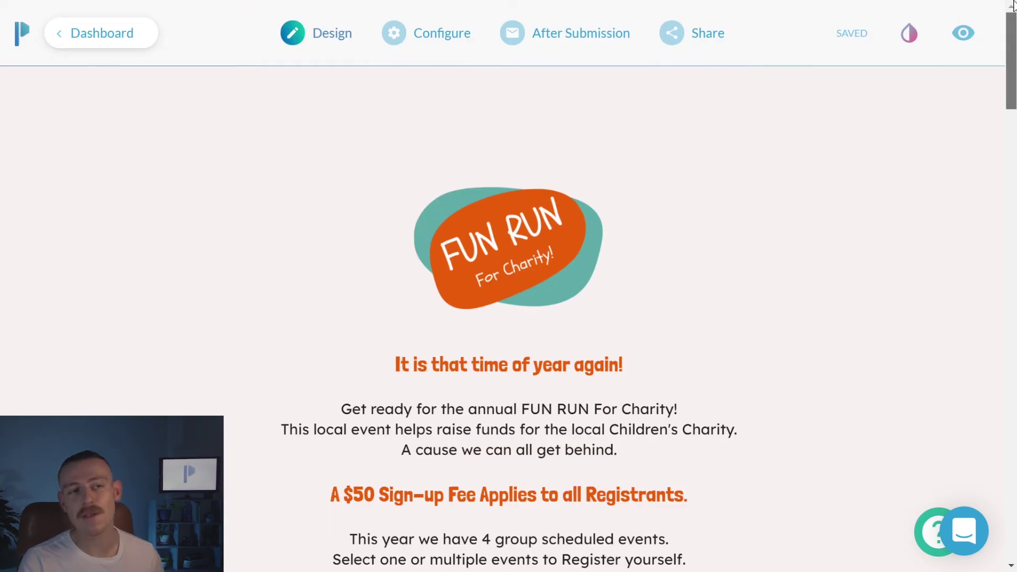
left_click(914, 46)
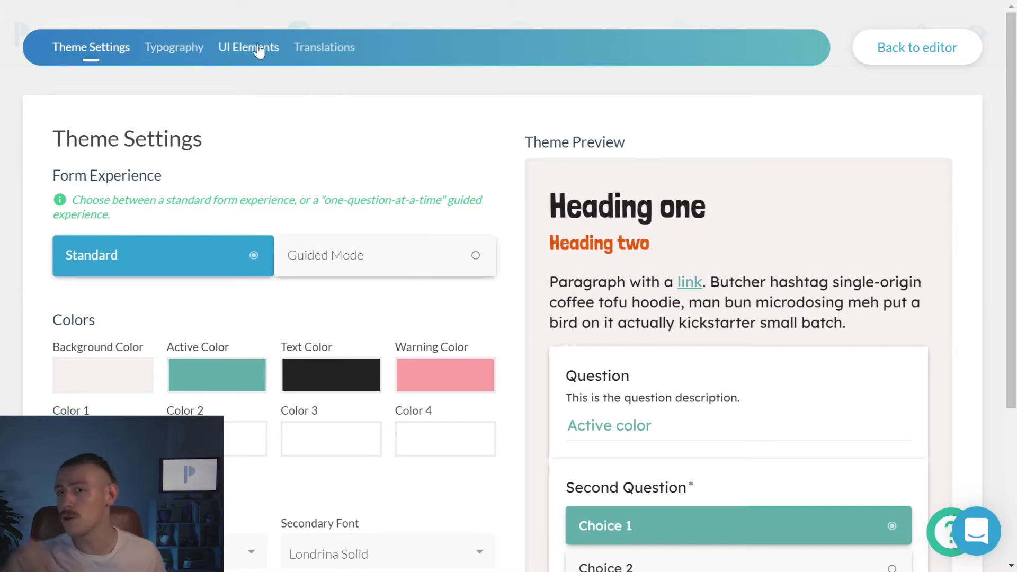
left_click(338, 51)
left_click(109, 47)
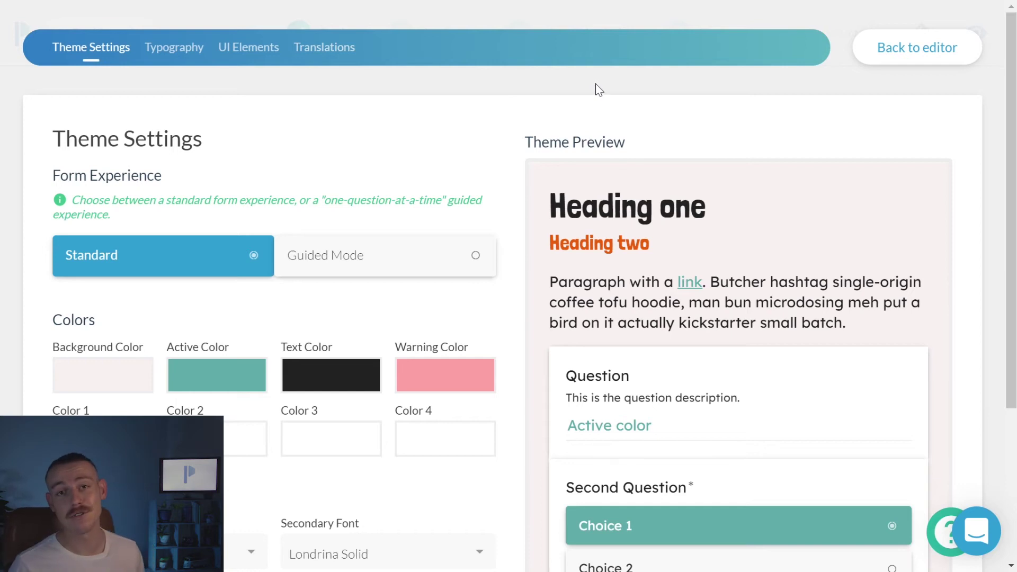
left_click(925, 56)
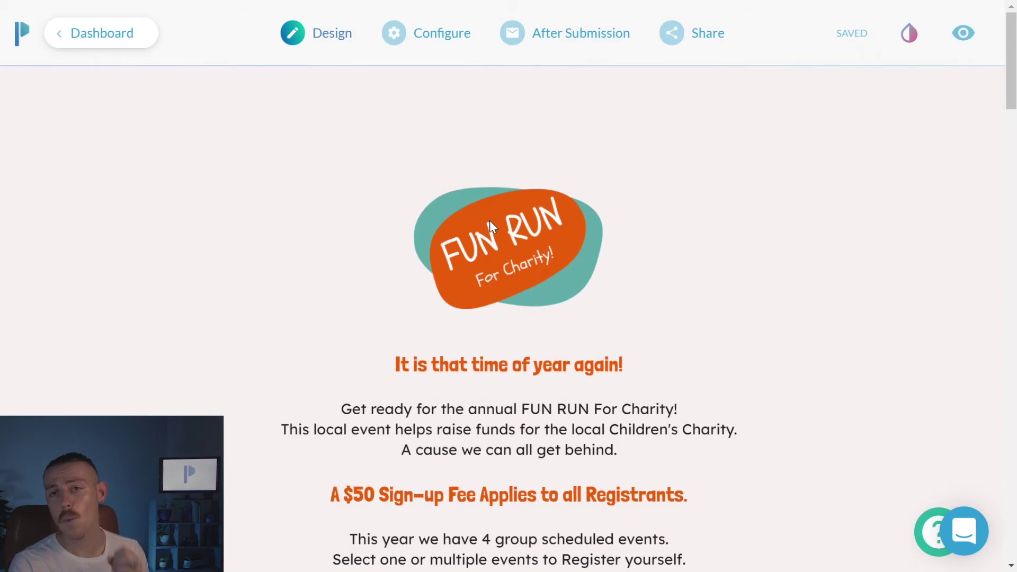
Step: Open Configure Details and review the description, cover image, icon and default sharing URL
mouse_move(414, 43)
left_click(406, 85)
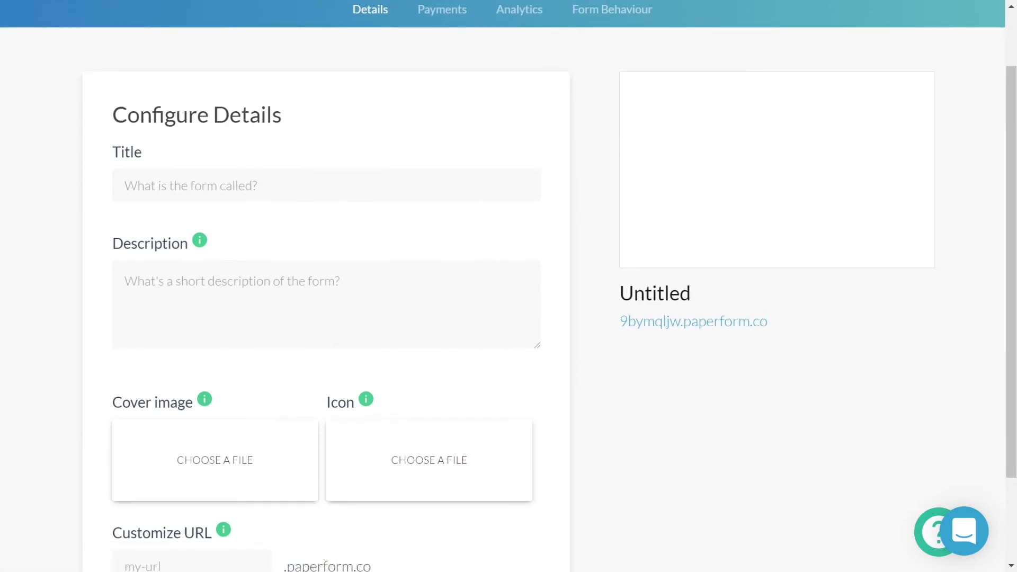
left_click(212, 297)
scroll(508, 318, "down", 2)
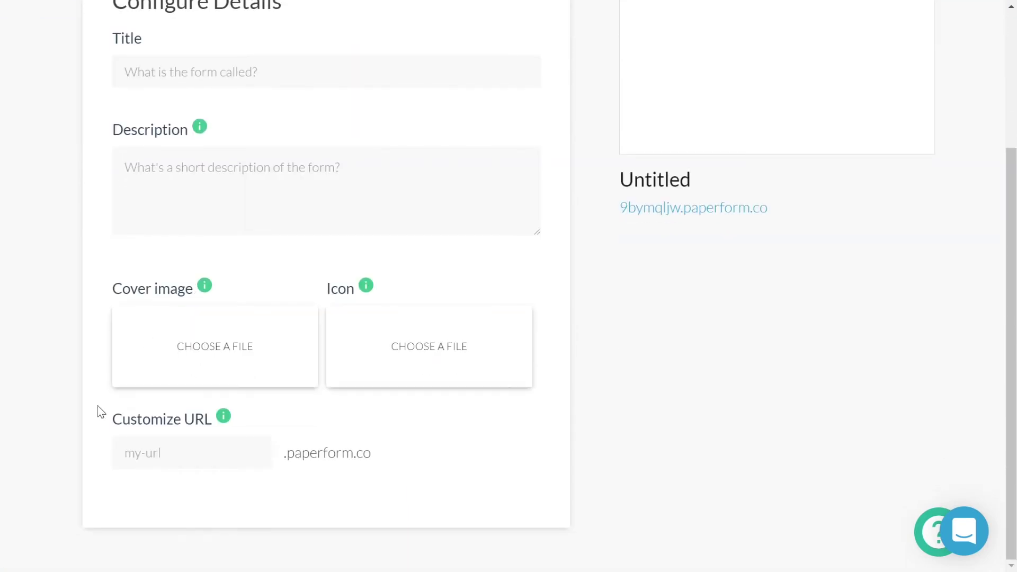
mouse_move(232, 426)
left_click_drag(822, 223, 617, 225)
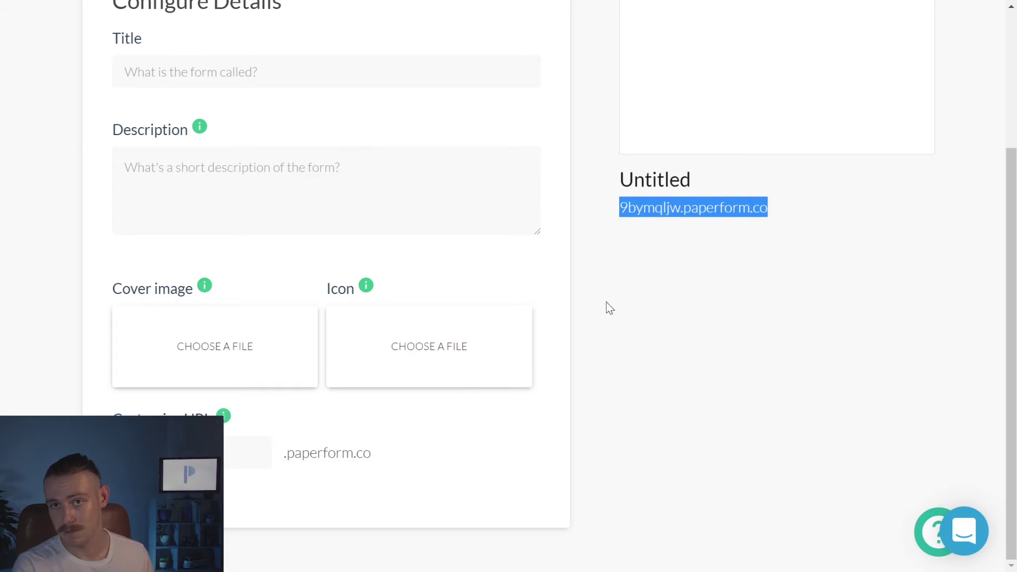
scroll(498, 352, "up", 4)
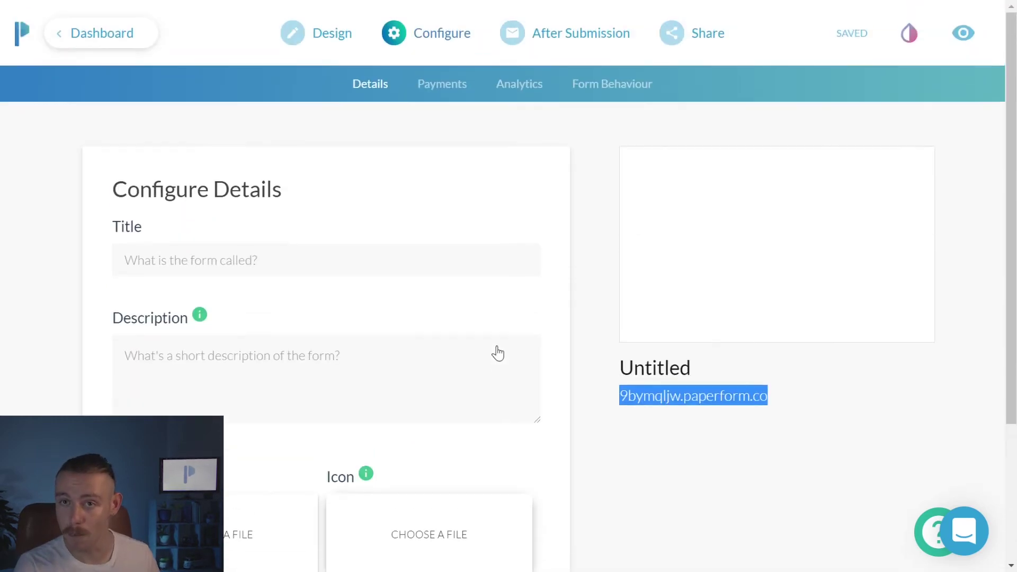
Step: Review the Payments, Analytics and Form Behaviour configuration pages in turn
left_click(443, 93)
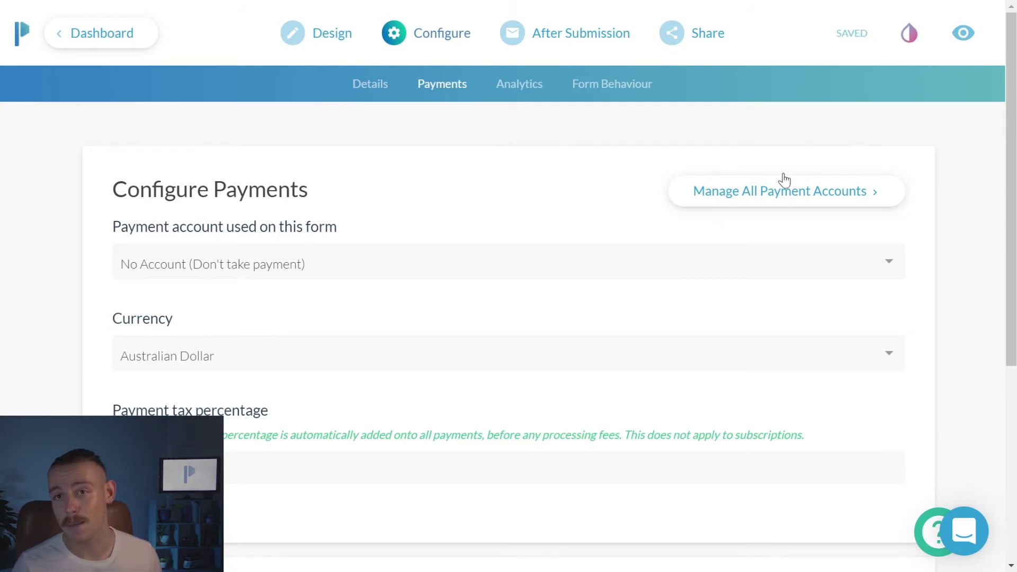
left_click(520, 85)
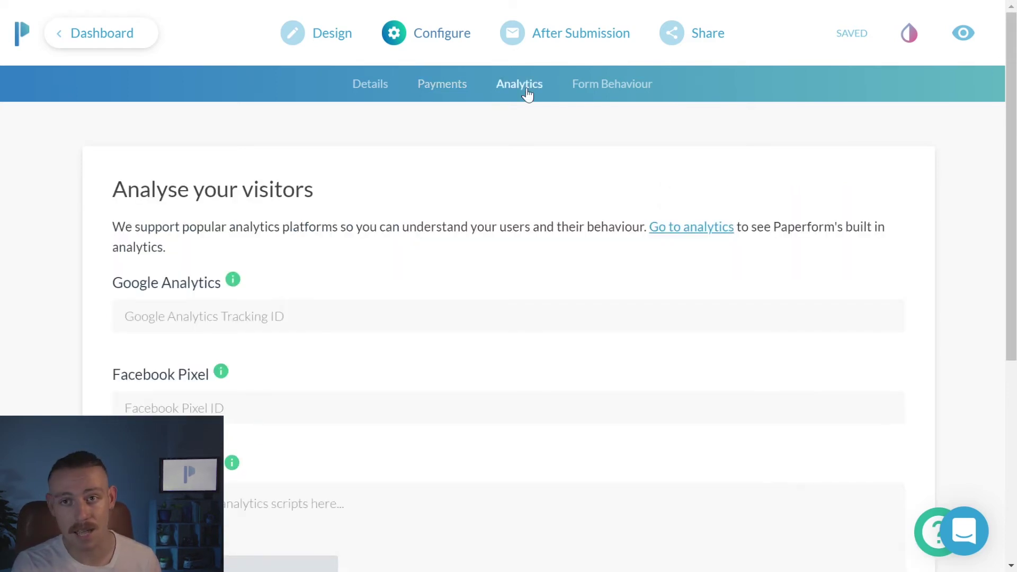
left_click(609, 91)
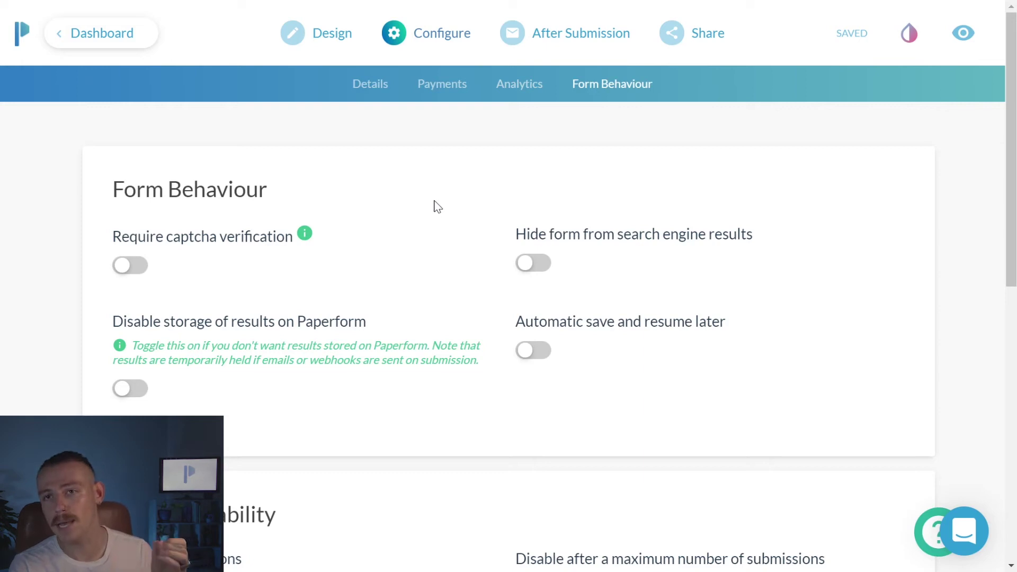
Step: Go to After Submission Emails and start a new custom email
mouse_move(570, 41)
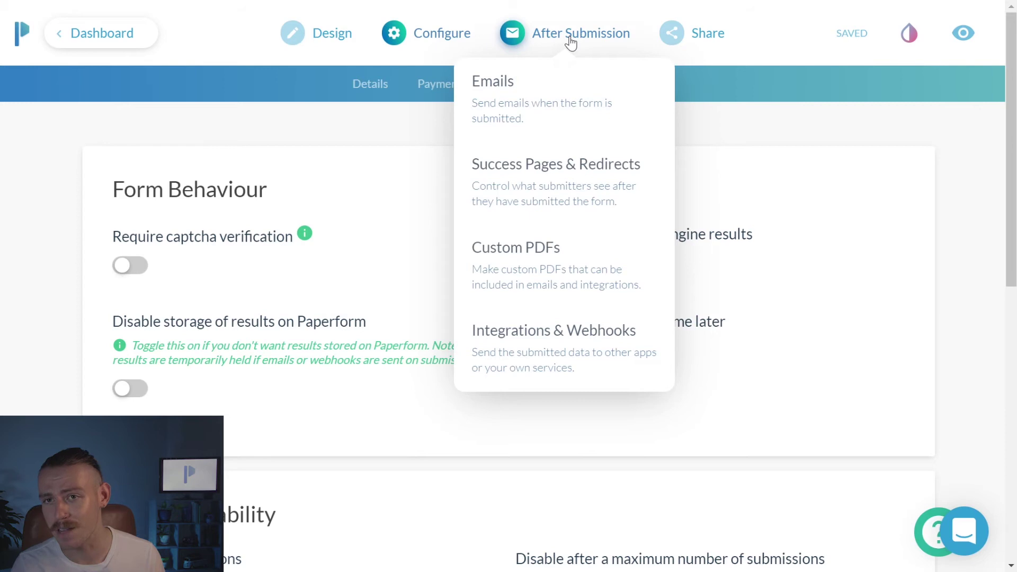
left_click(557, 110)
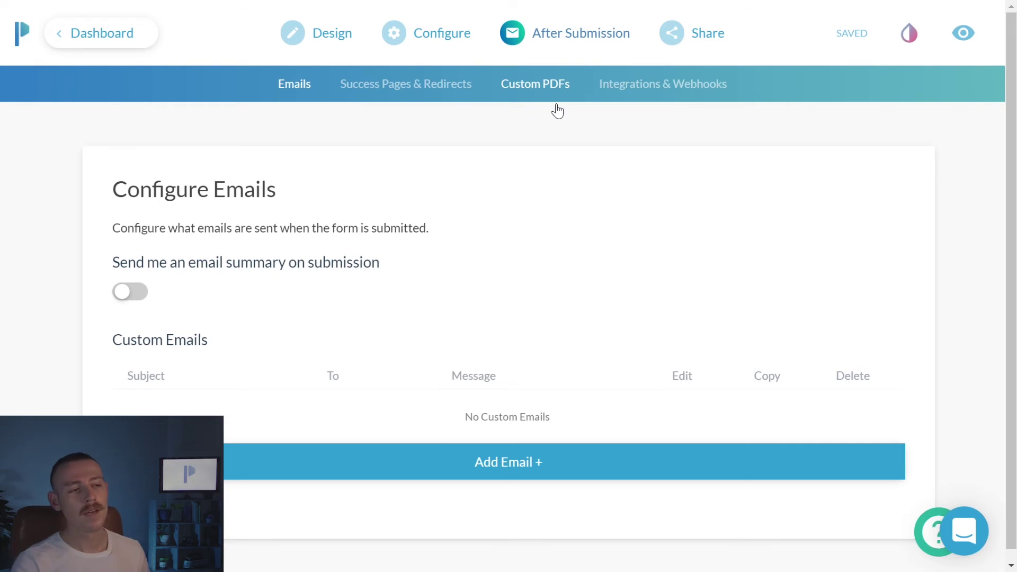
left_click(535, 472)
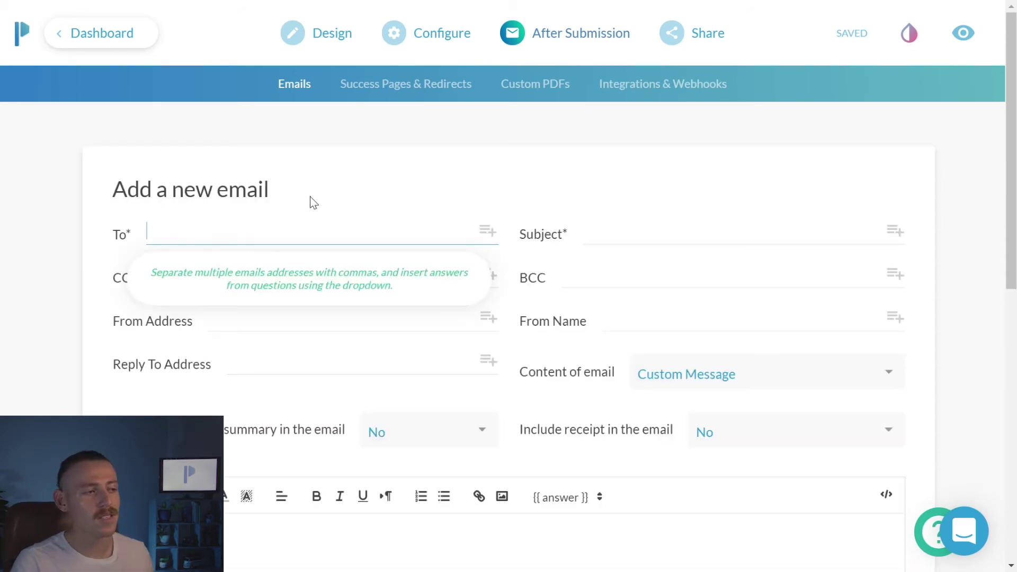
Step: Address the email to the submitter's Email answer with subject 'Hi'
left_click(487, 229)
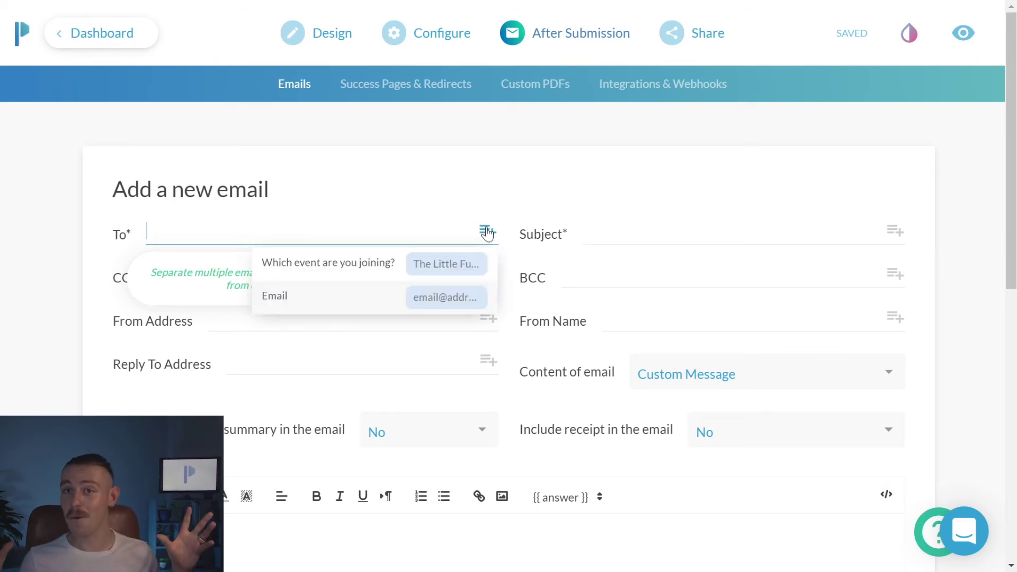
left_click(436, 298)
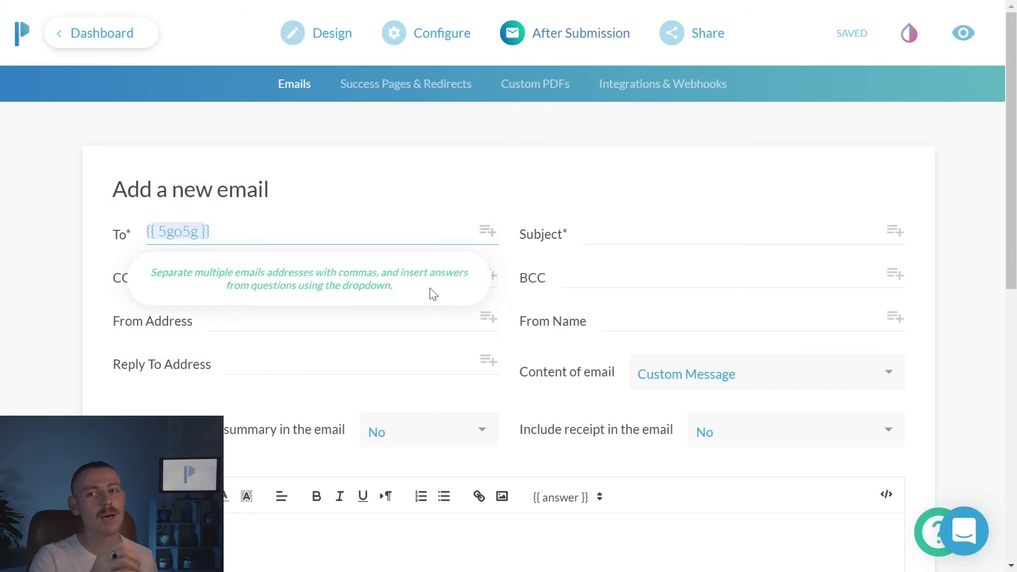
left_click(385, 212)
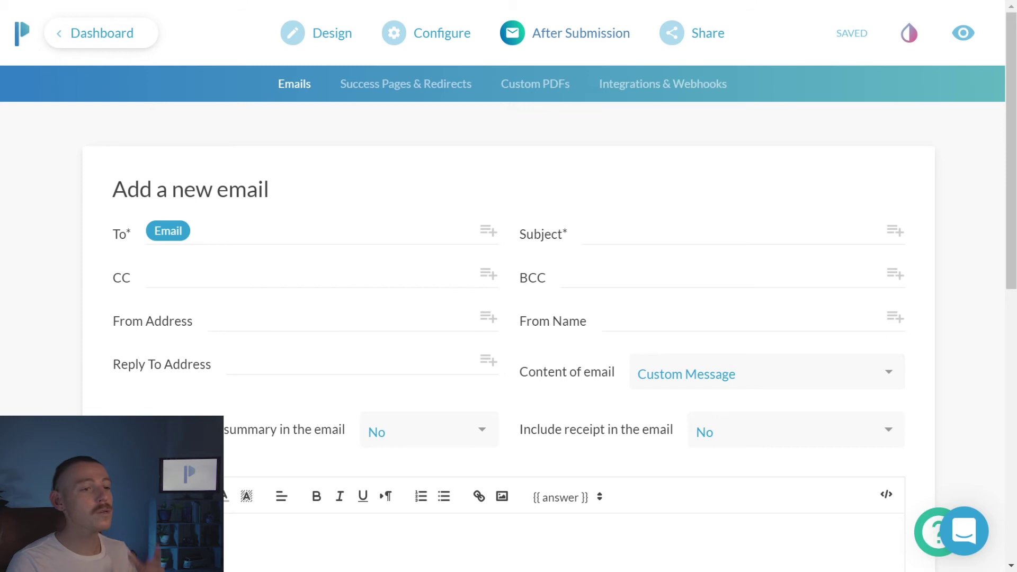
left_click(662, 235)
type("Hi")
scroll(570, 288, "down", 3)
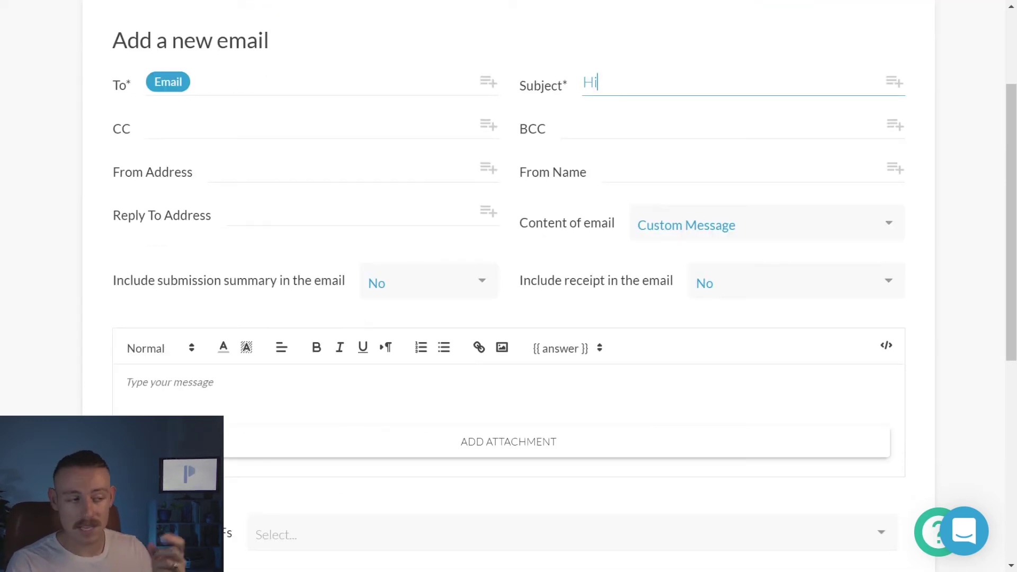
Step: Write the message 'Hi' plus the answer merge tag and save the custom email
left_click(553, 352)
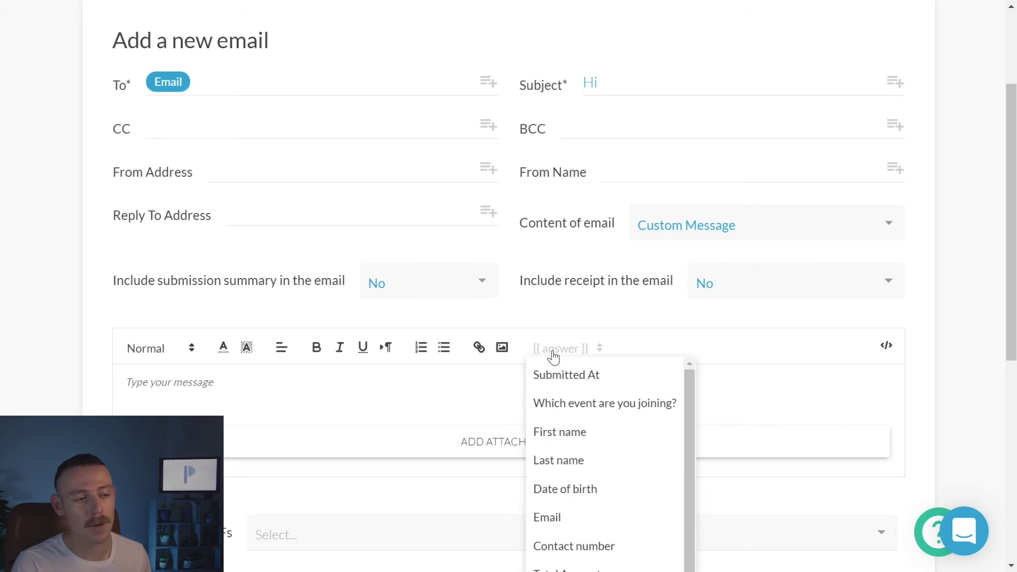
left_click(567, 435)
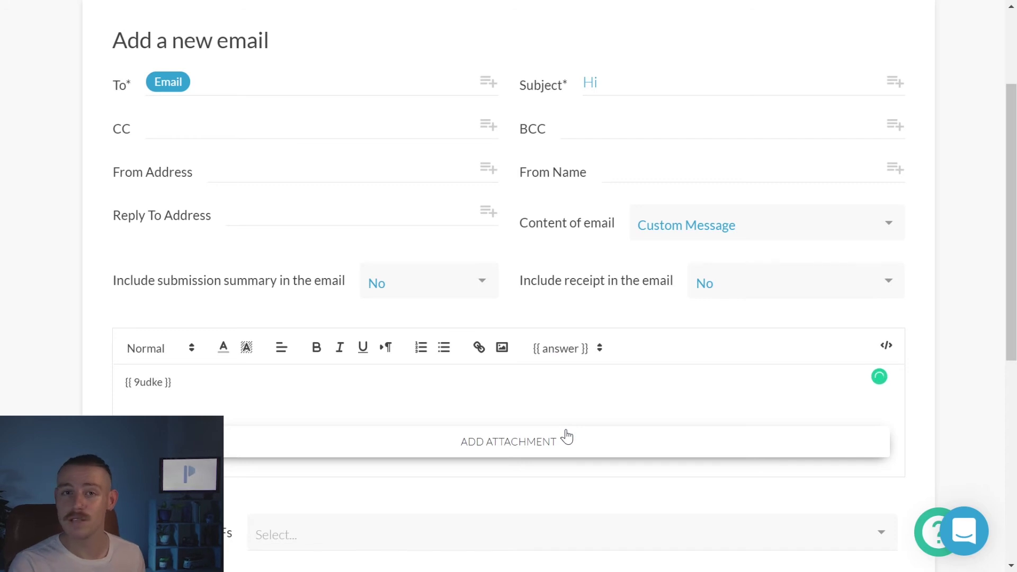
type("Hi")
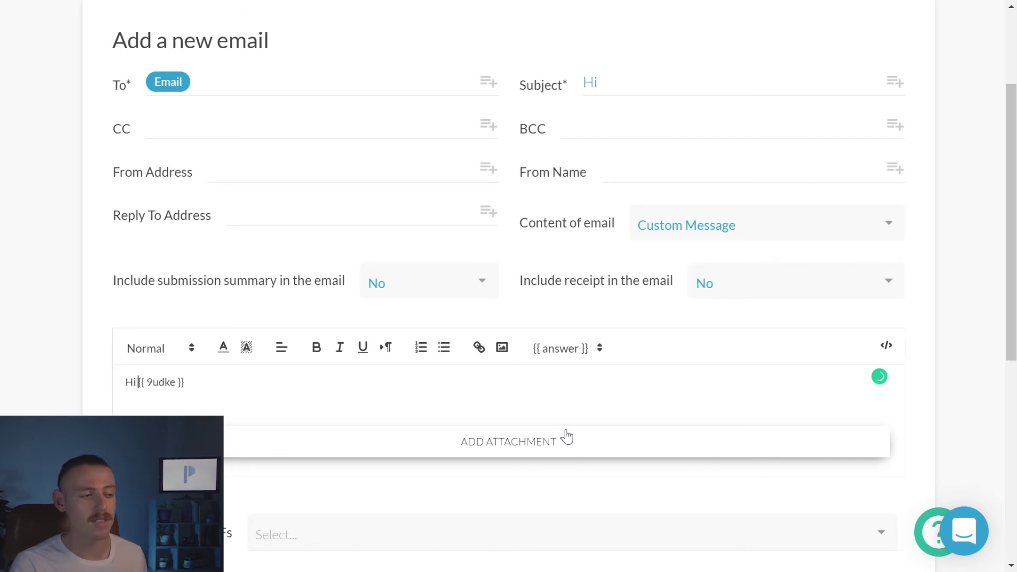
key("End")
key("ctrl+shift+Left")
key("ctrl+shift+Left")
key("ctrl+shift+Left")
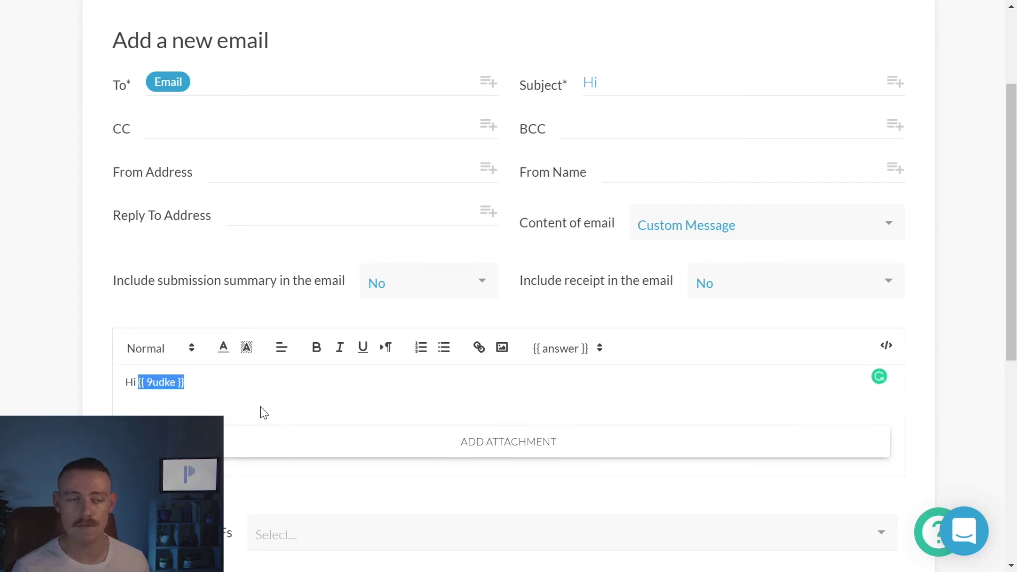
key("Right")
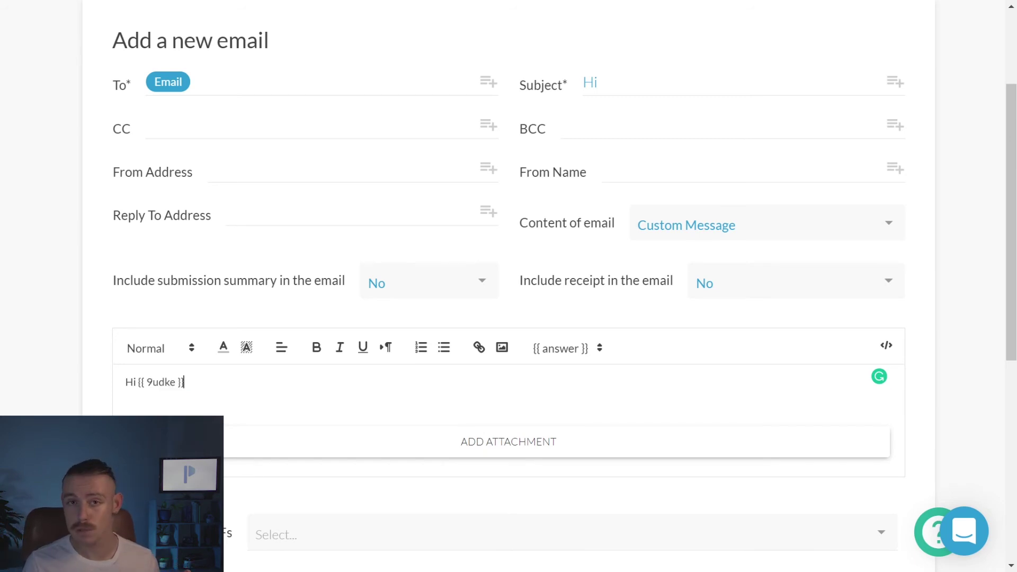
scroll(255, 395, "down", 4)
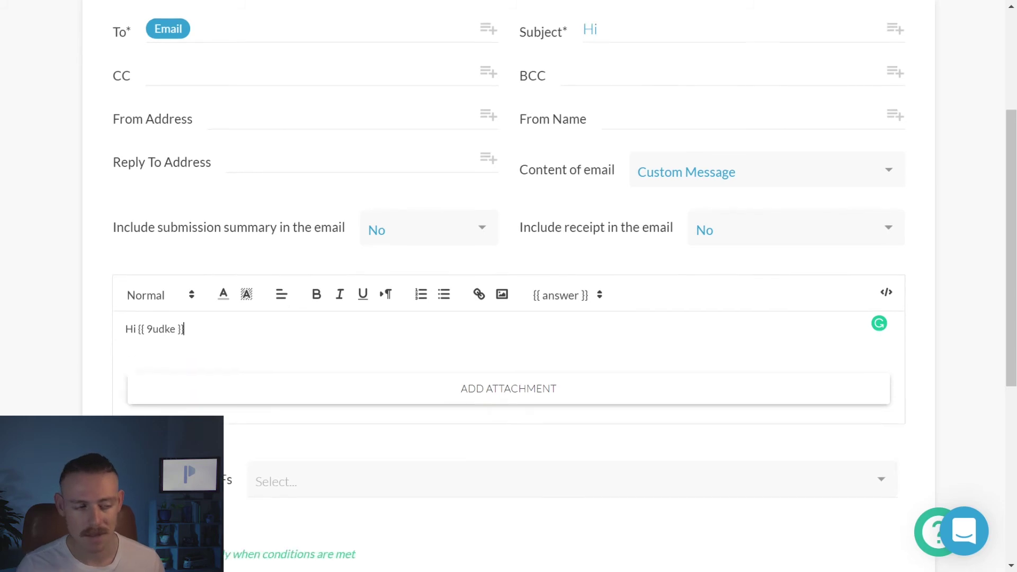
left_click(203, 460)
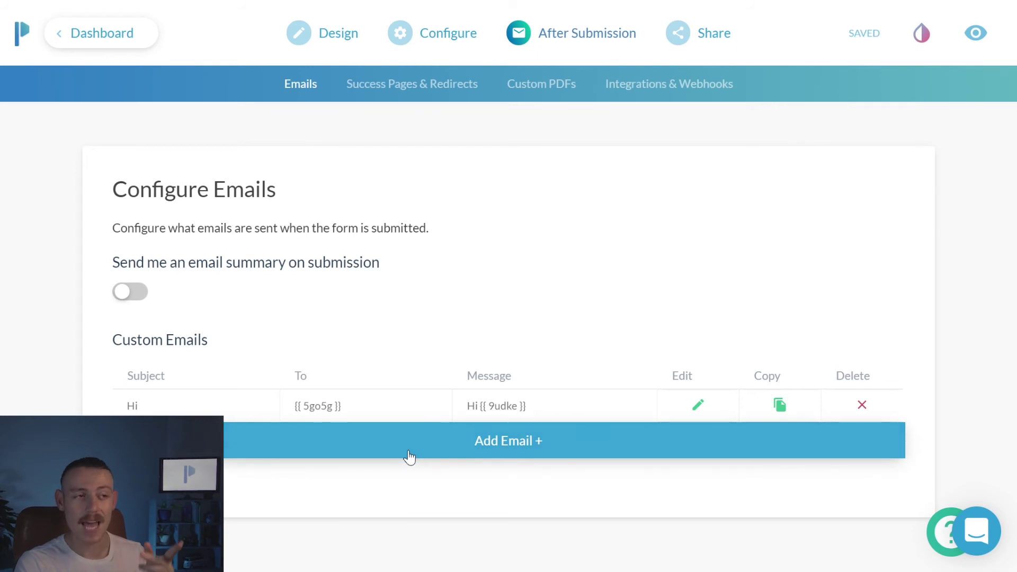
Step: Review the default success page title and description, then switch on Dynamic Success Pages & Redirects
left_click(437, 88)
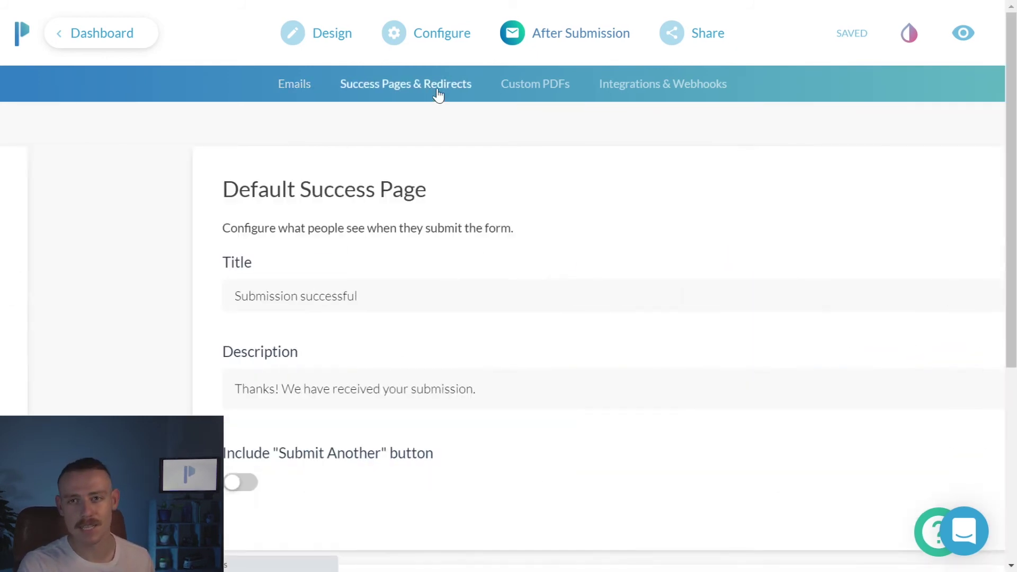
left_click(248, 295)
left_click_drag(248, 296, 121, 296)
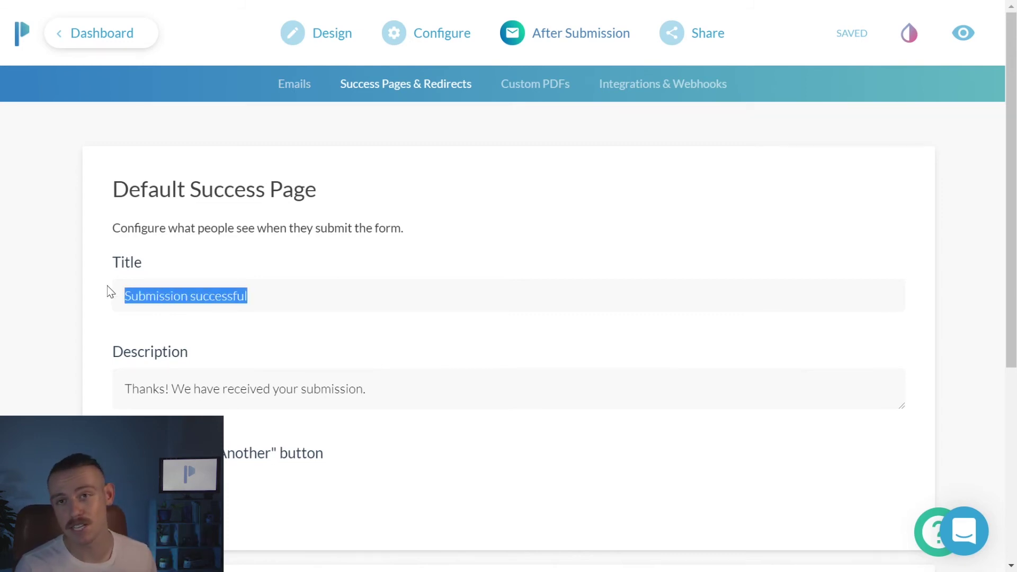
left_click_drag(366, 389, 123, 389)
left_click(526, 449)
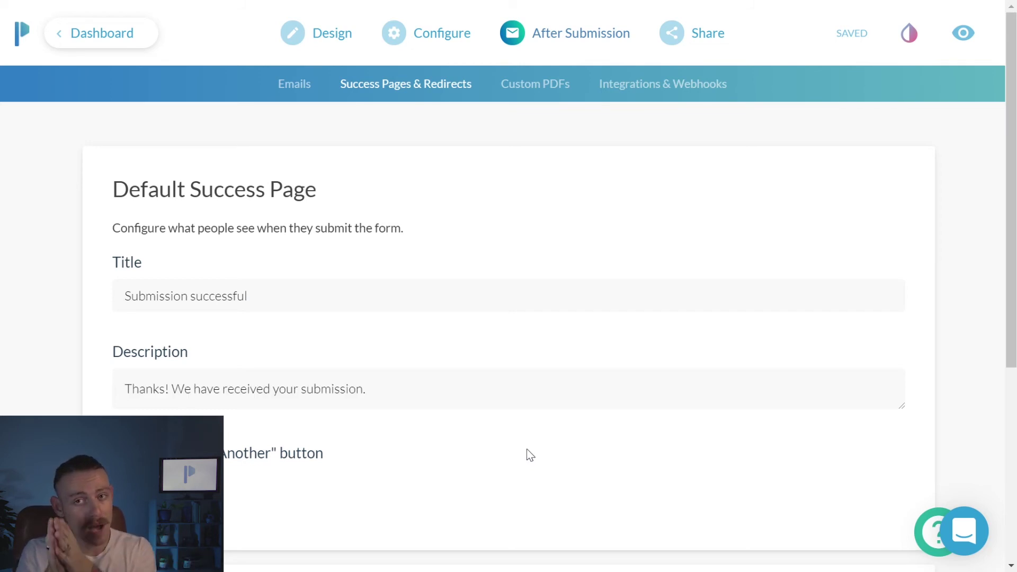
scroll(527, 450, "down", 5)
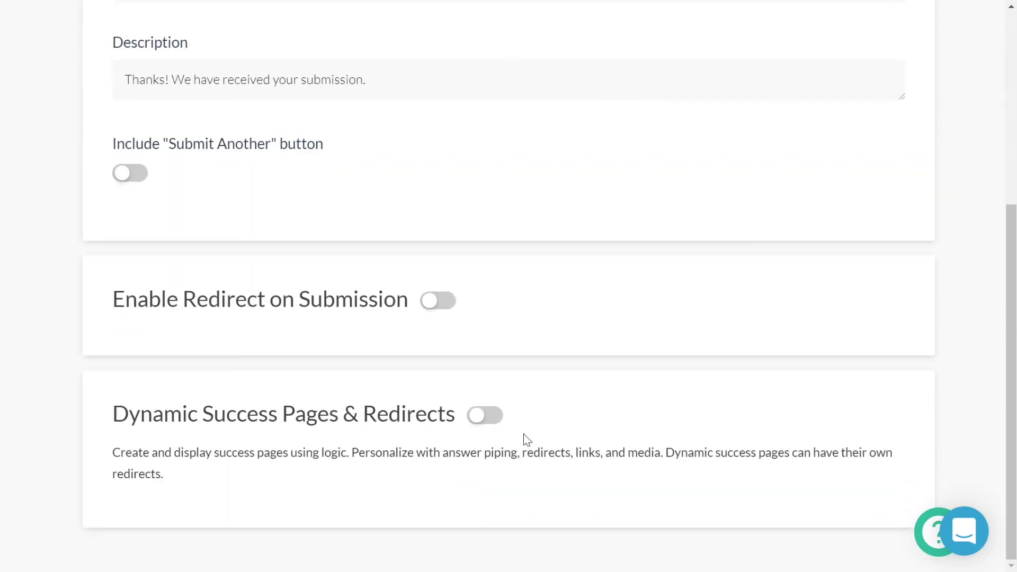
left_click(485, 416)
scroll(496, 420, "down", 2)
Step: Add the Submission Success page with a 1-second redirect delay and its Submission Successful heading
left_click(502, 482)
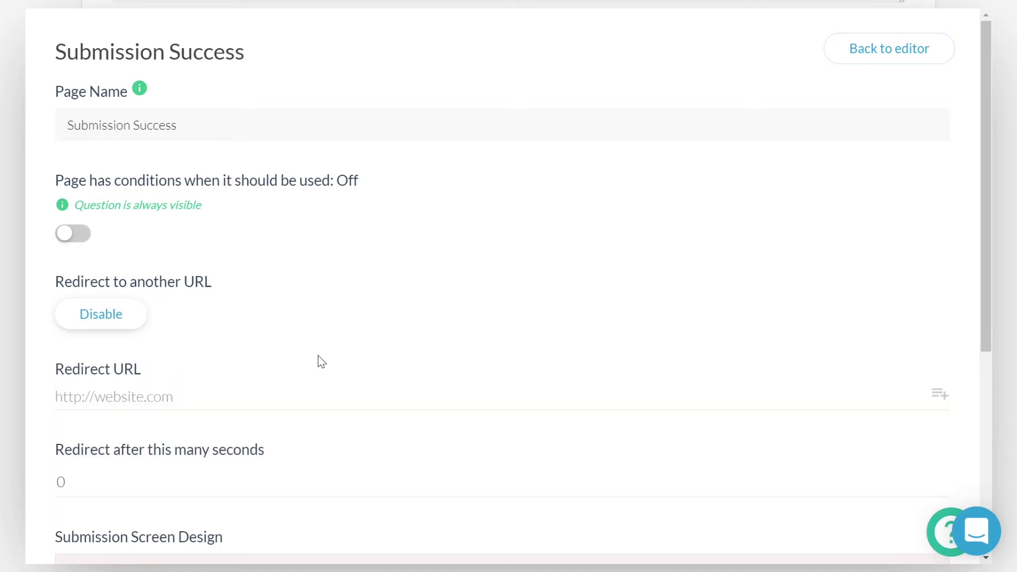
scroll(322, 362, "down", 1)
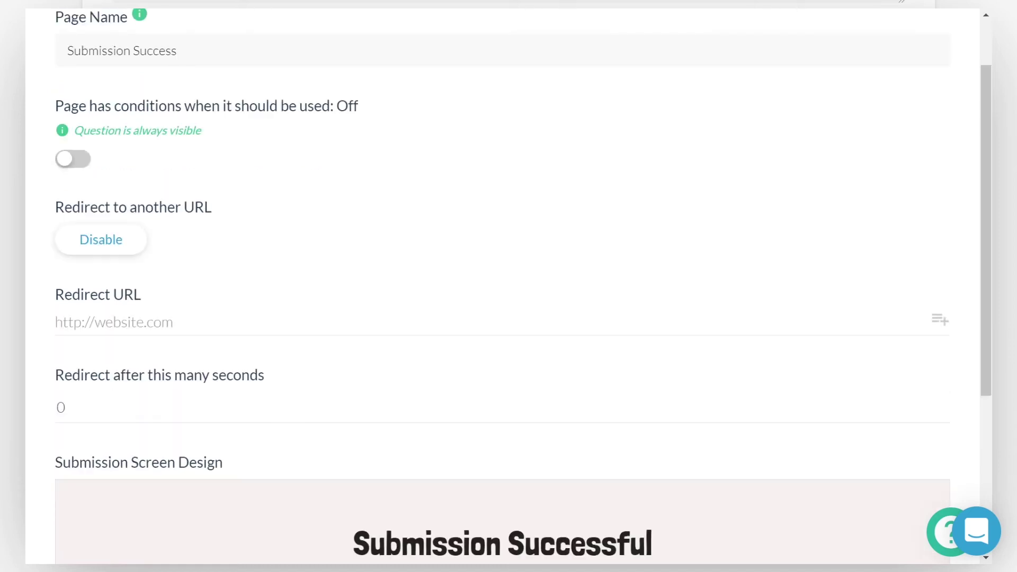
left_click(61, 408)
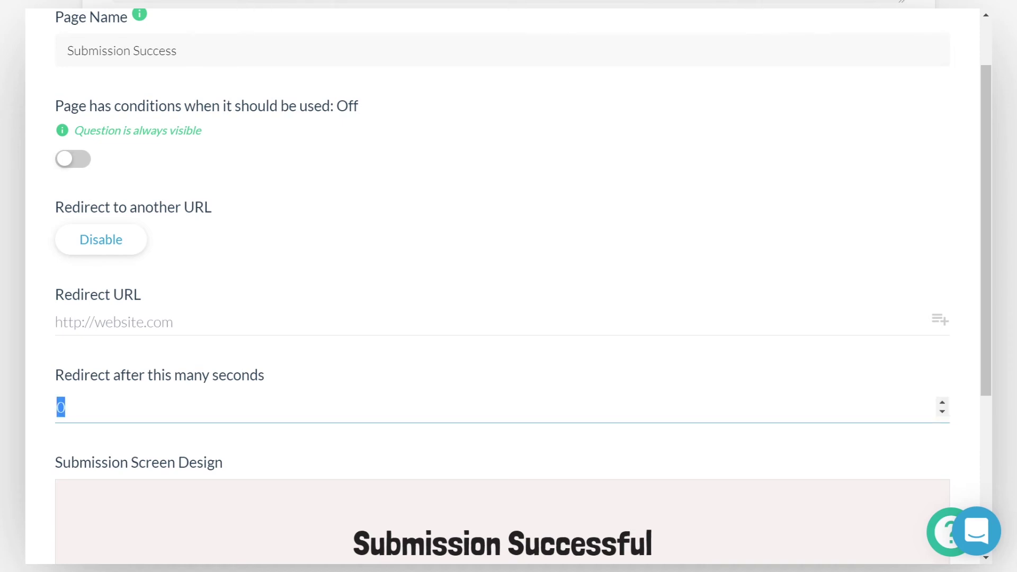
type("1")
scroll(503, 287, "down", 5)
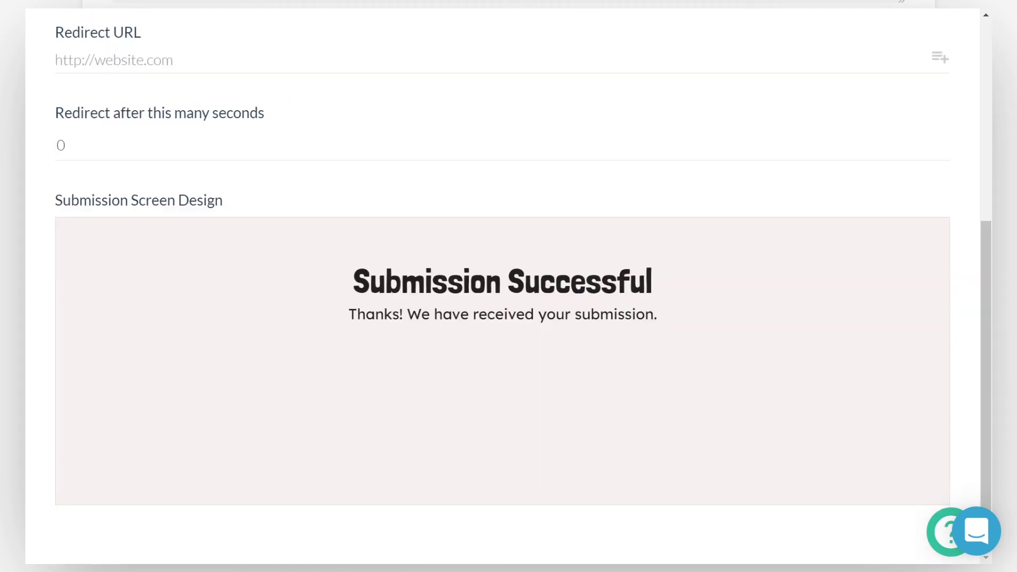
triple_click(502, 281)
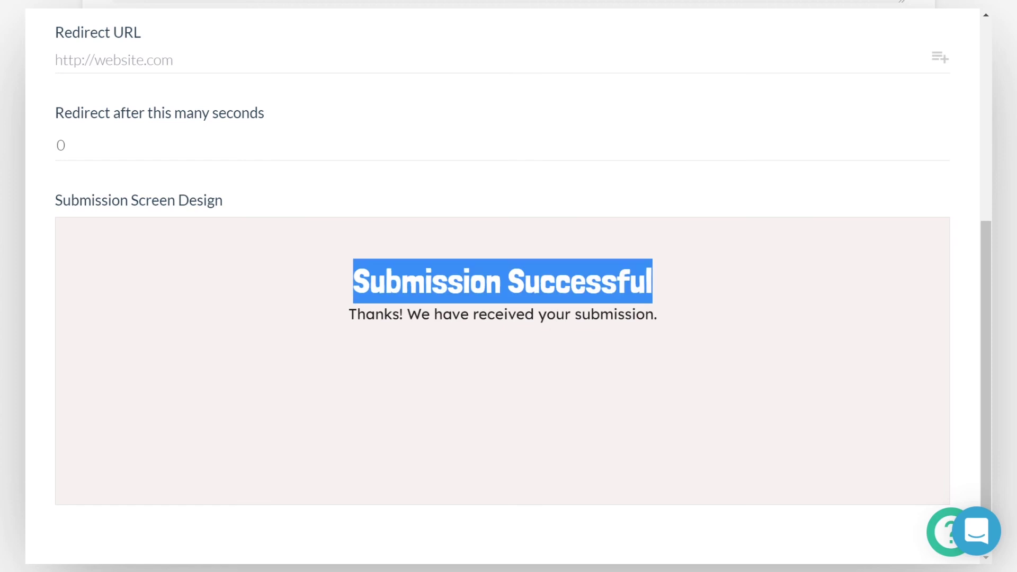
left_click(186, 295)
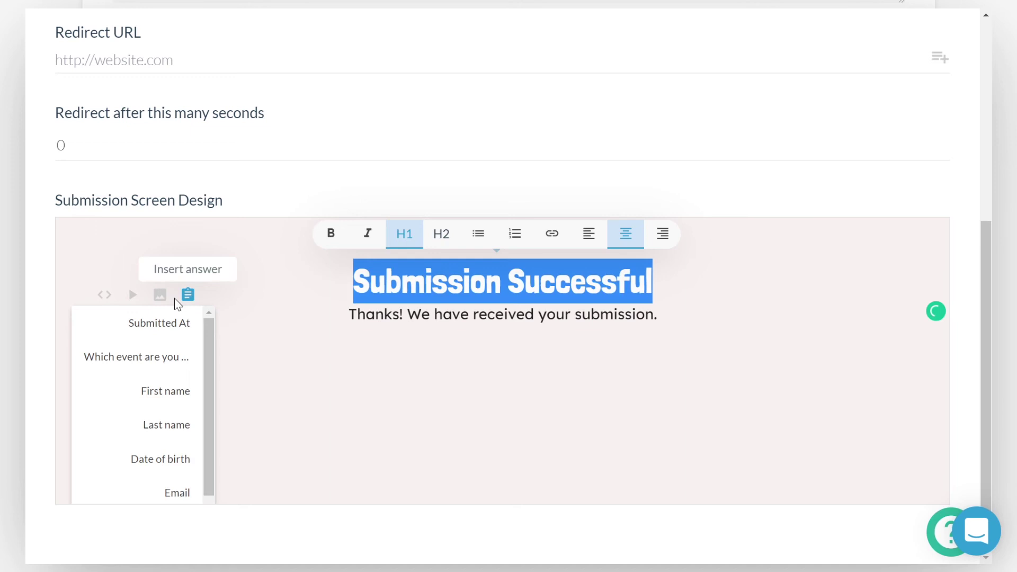
left_click(469, 336)
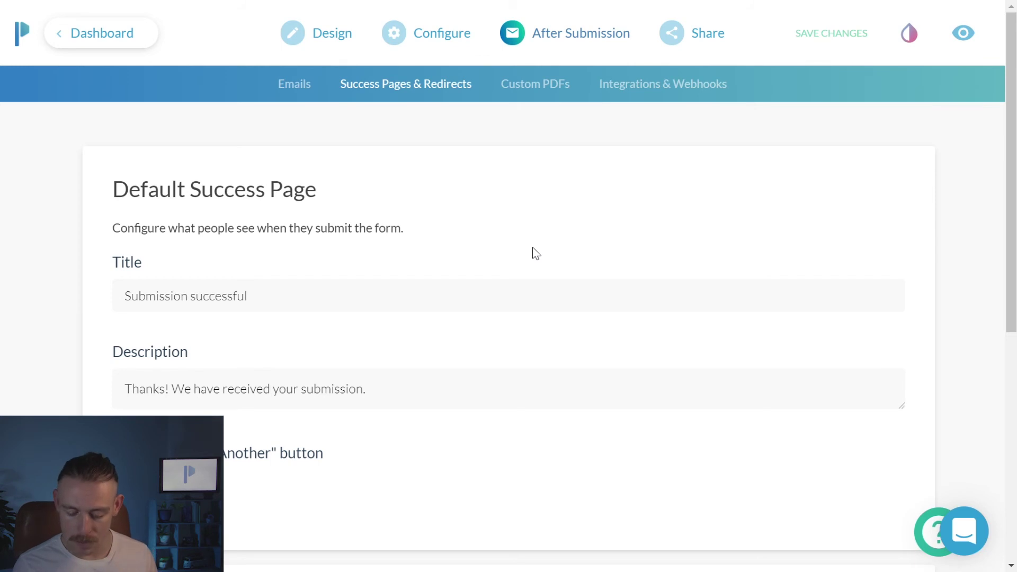
Step: Show the Integrations & Webhooks page under After Submission
left_click(677, 87)
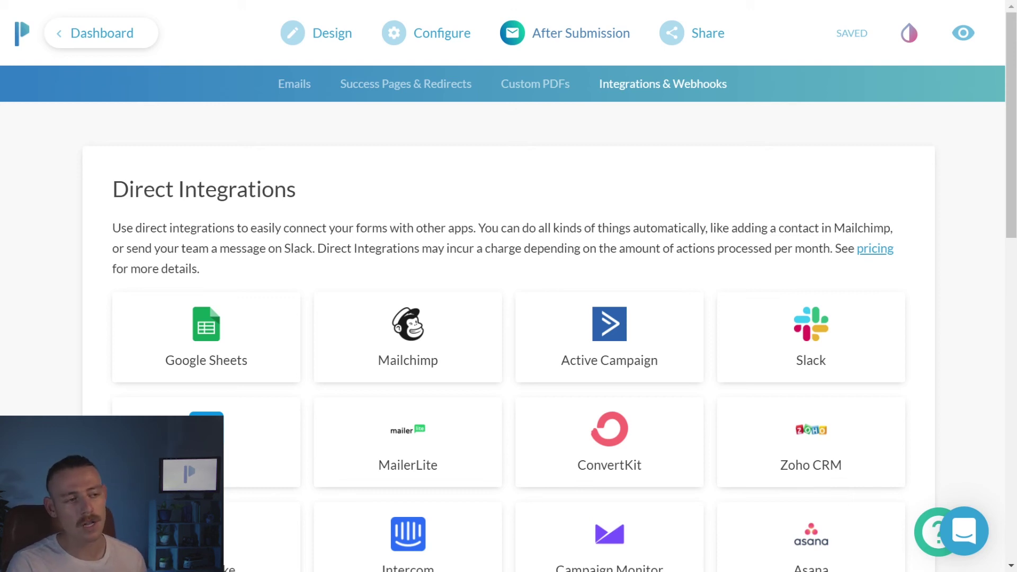
Step: Set up a Mailchimp 'Add Subscriber to a List' integration targeting the Paperform Test list
left_click(399, 328)
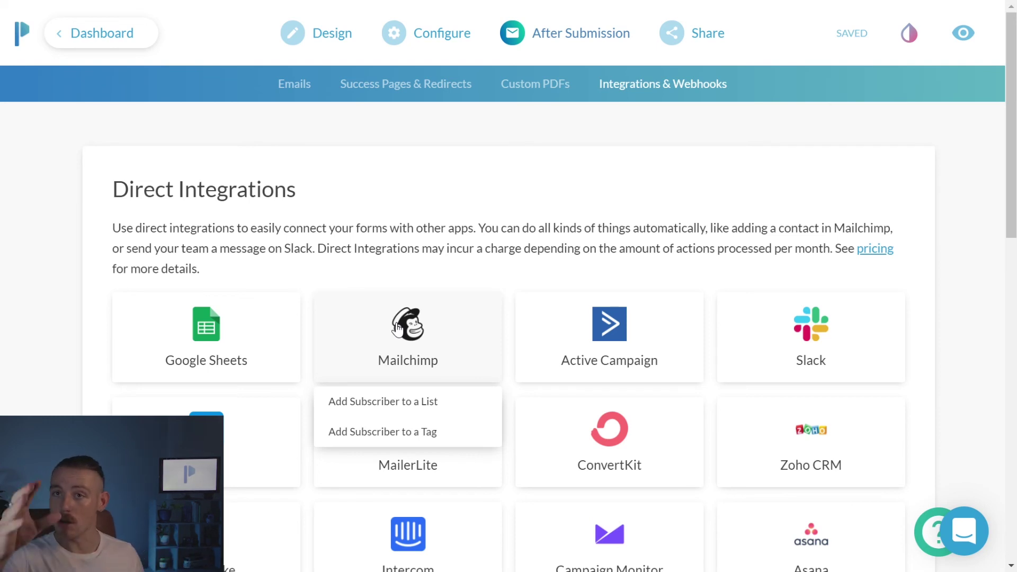
left_click(370, 401)
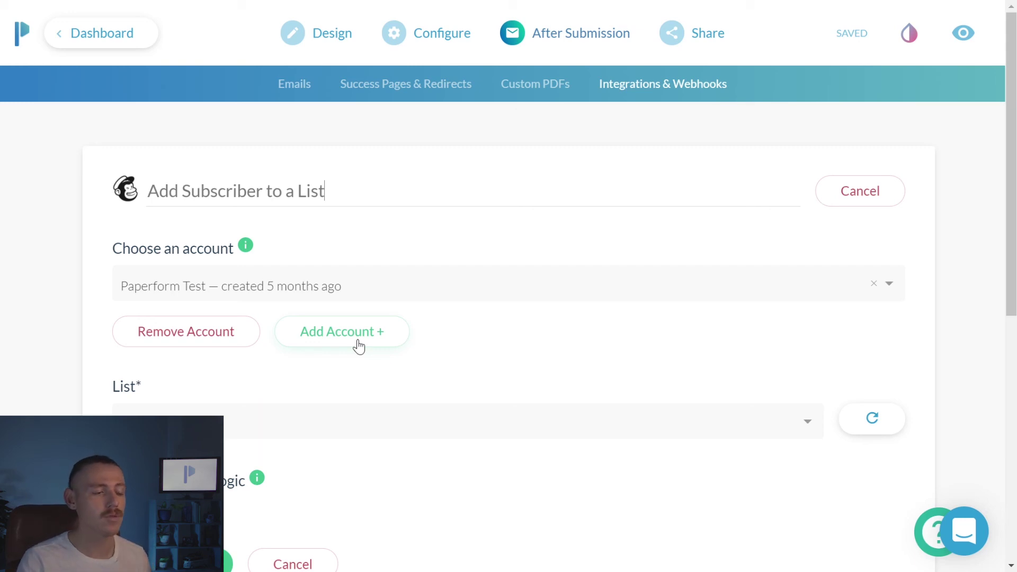
left_click(302, 421)
left_click(284, 461)
scroll(286, 459, "down", 1)
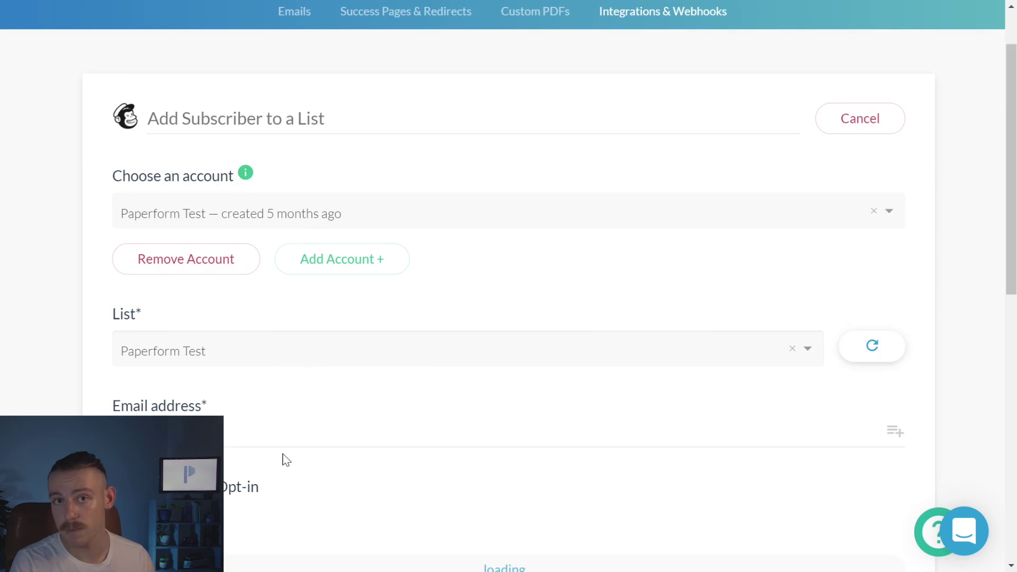
scroll(282, 459, "down", 2)
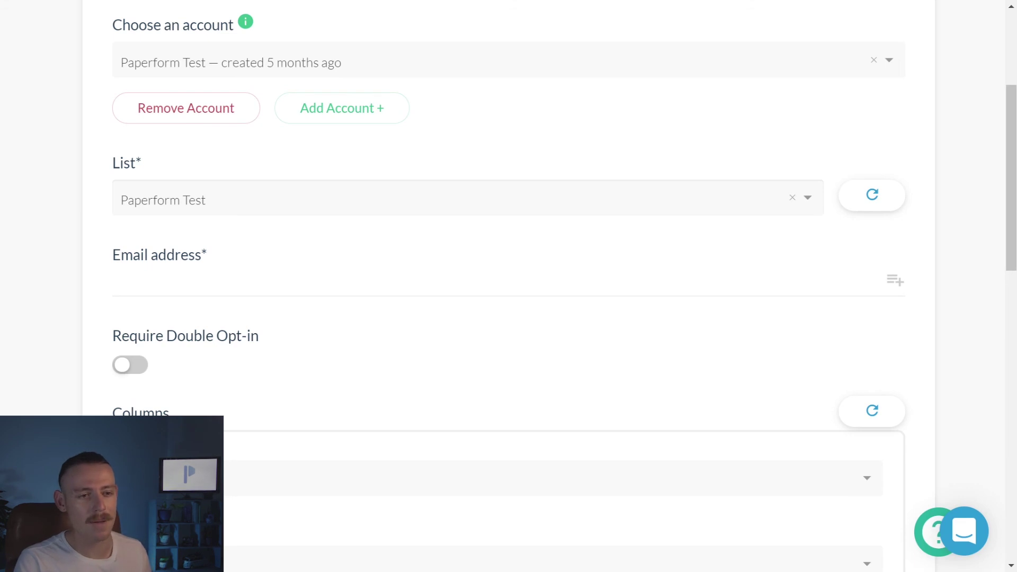
Step: Map the Email answer to the subscriber's email address and send a test submission
left_click(896, 281)
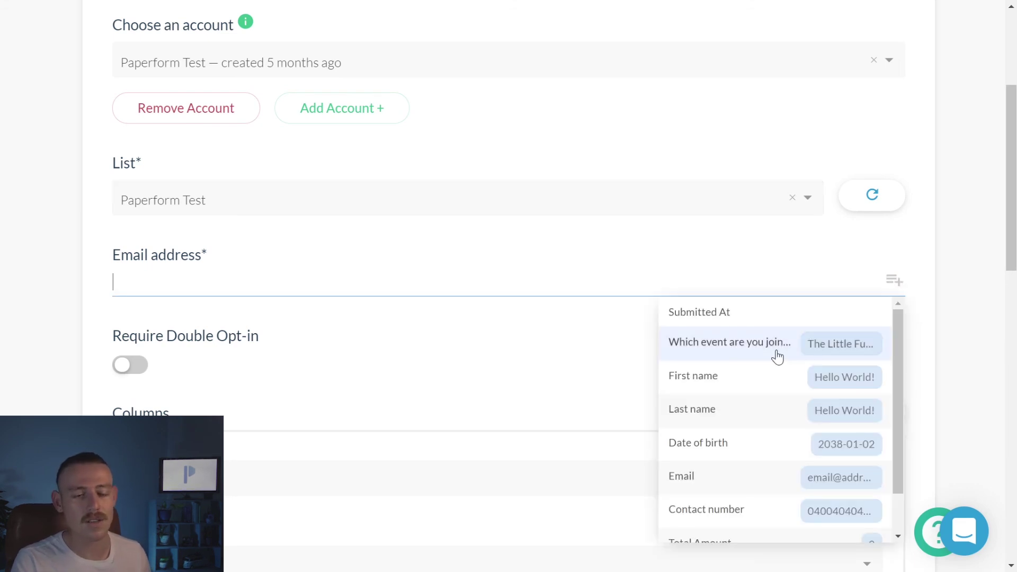
left_click(726, 477)
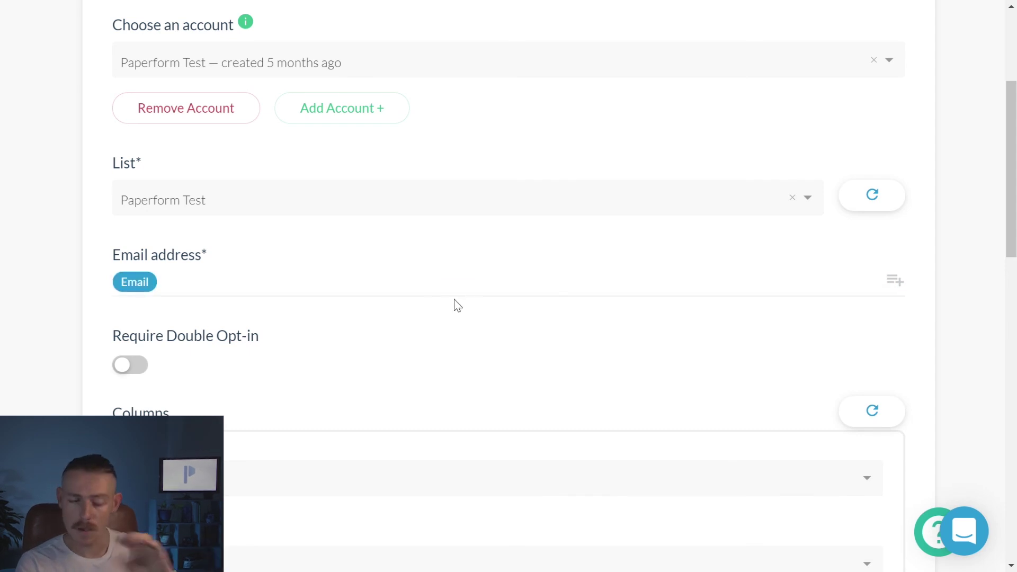
scroll(382, 309, "down", 10)
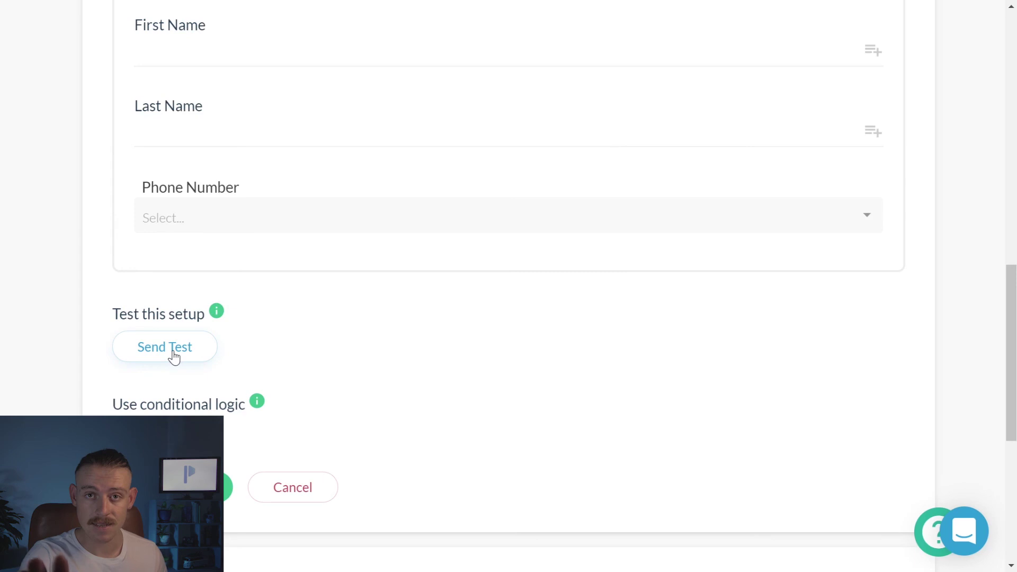
mouse_move(217, 323)
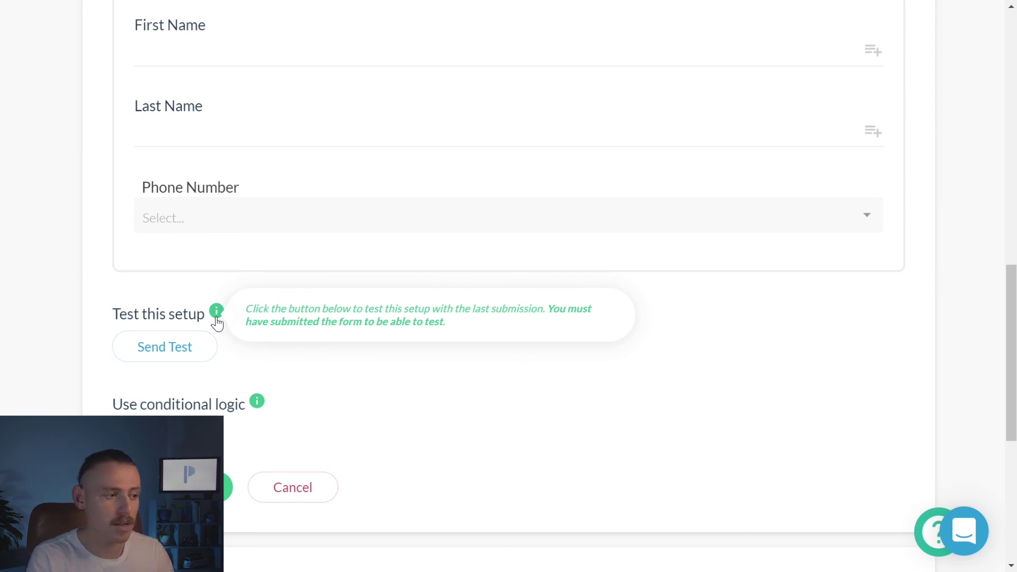
left_click(187, 348)
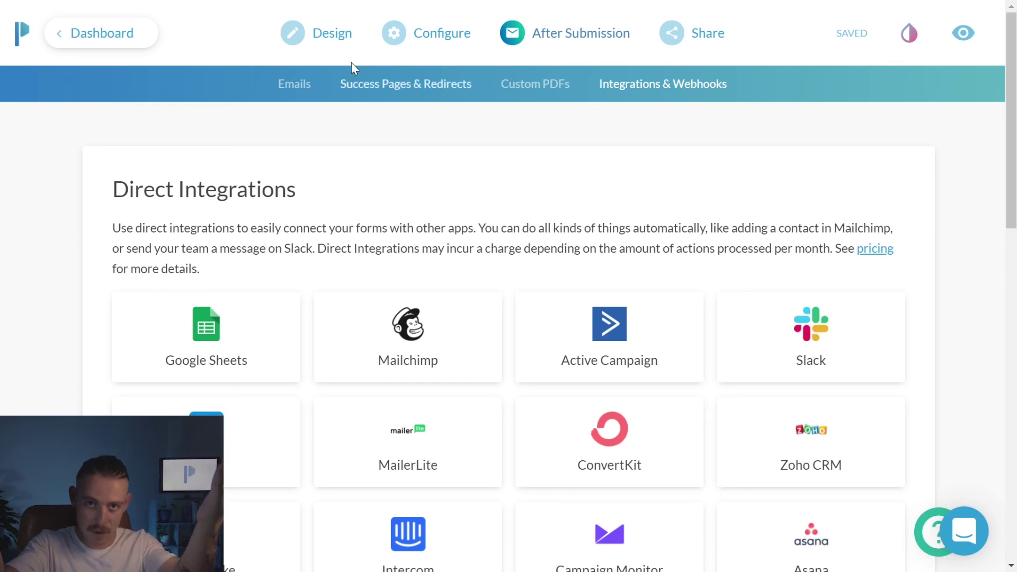
Step: Return to the FUN RUN For Charity form in the Design view
left_click(332, 35)
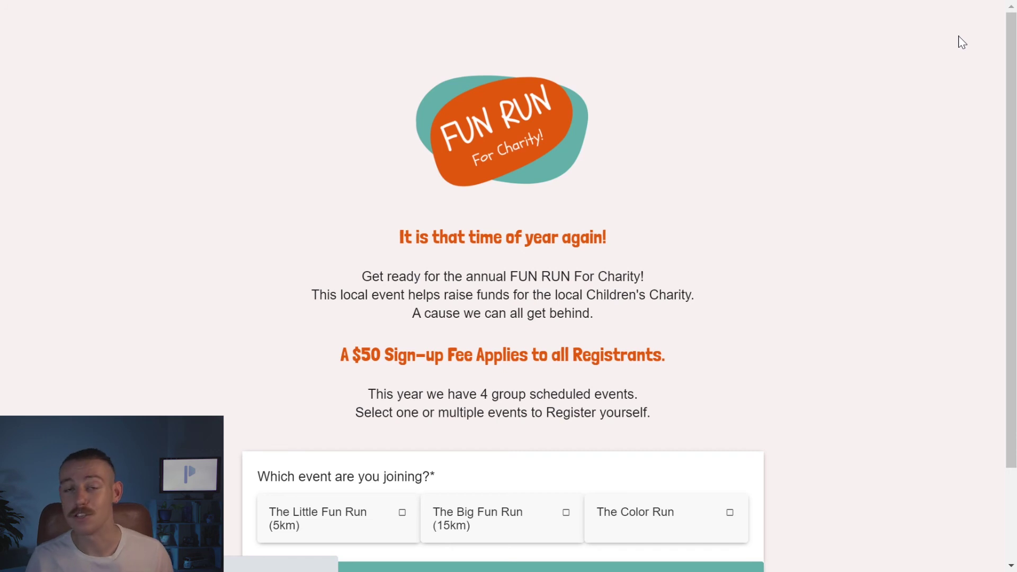
Step: Go back to the form editor and bring up the support chat window
left_click(962, 43)
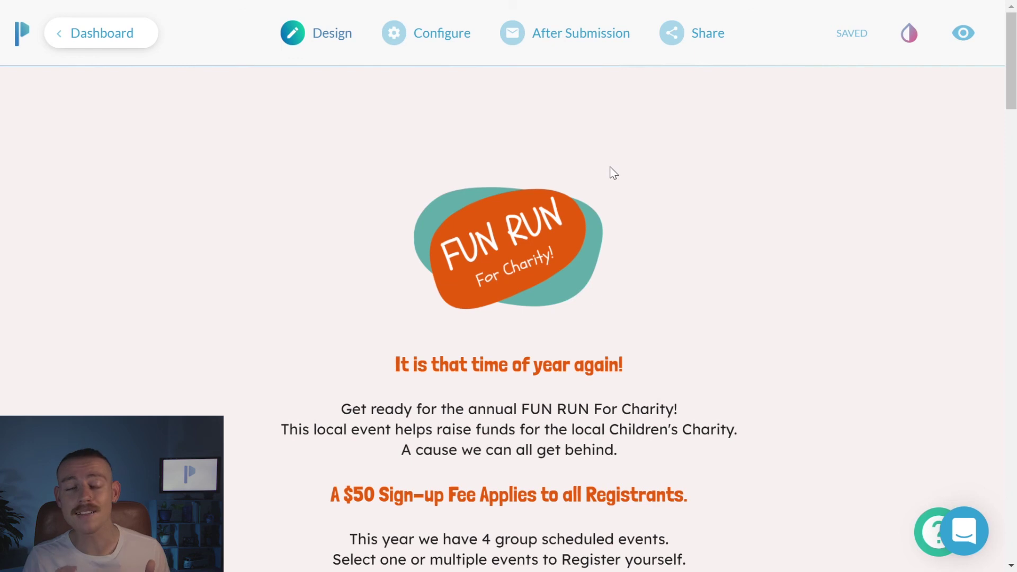
left_click(964, 525)
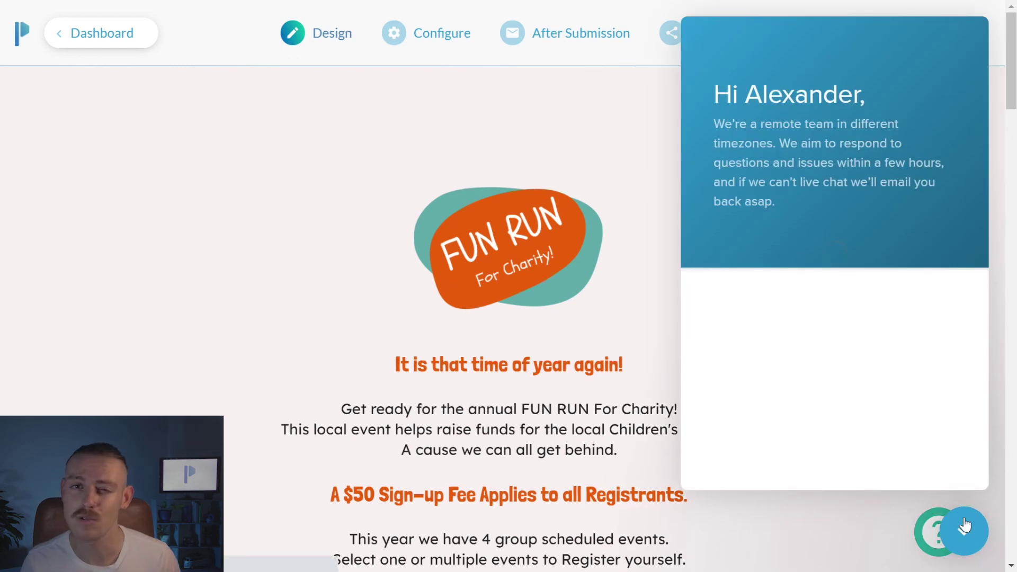